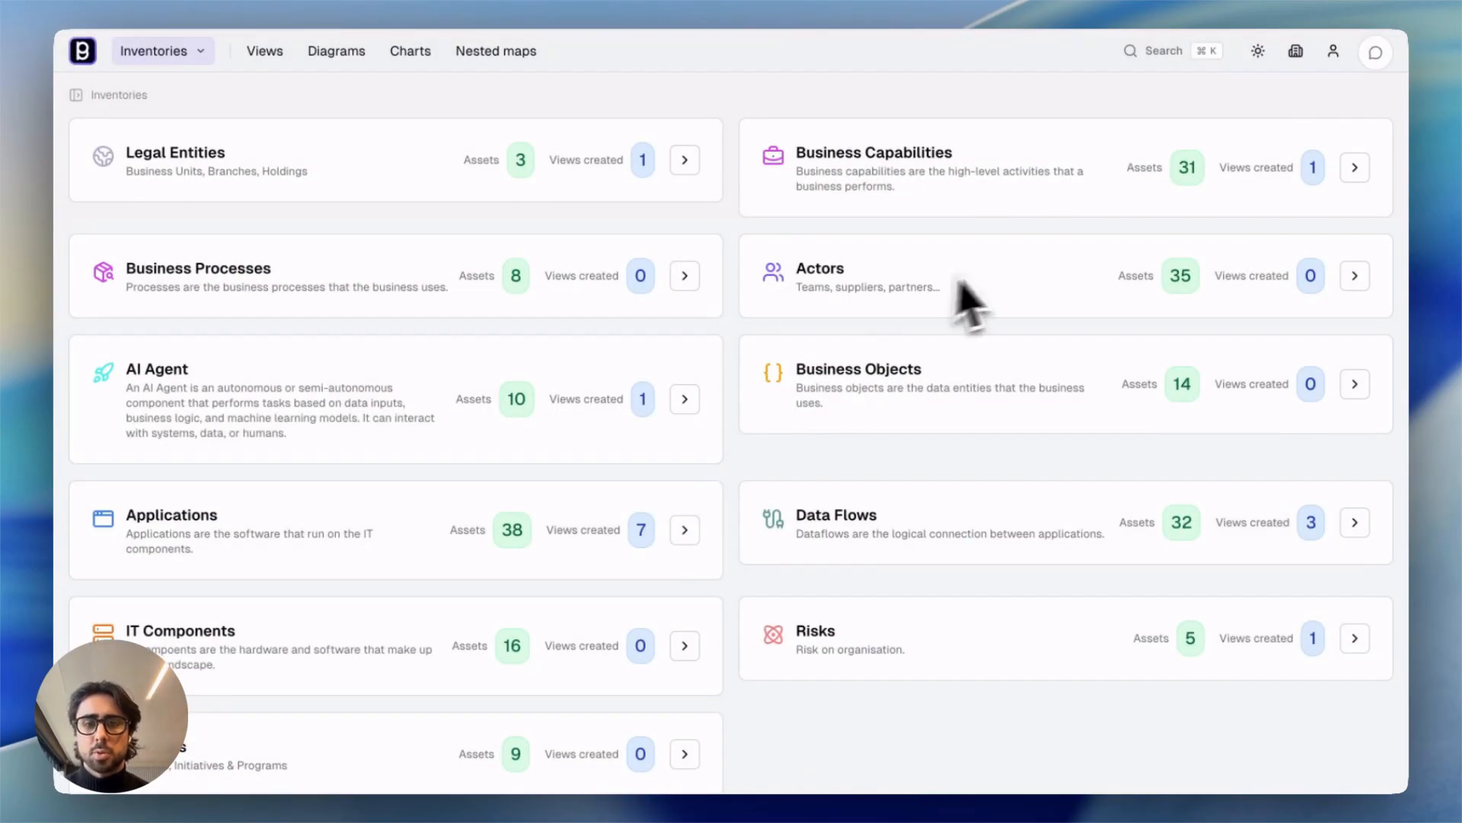
# Open the organization's metamodel settings and review the list of asset types
pyautogui.click(1296, 51)
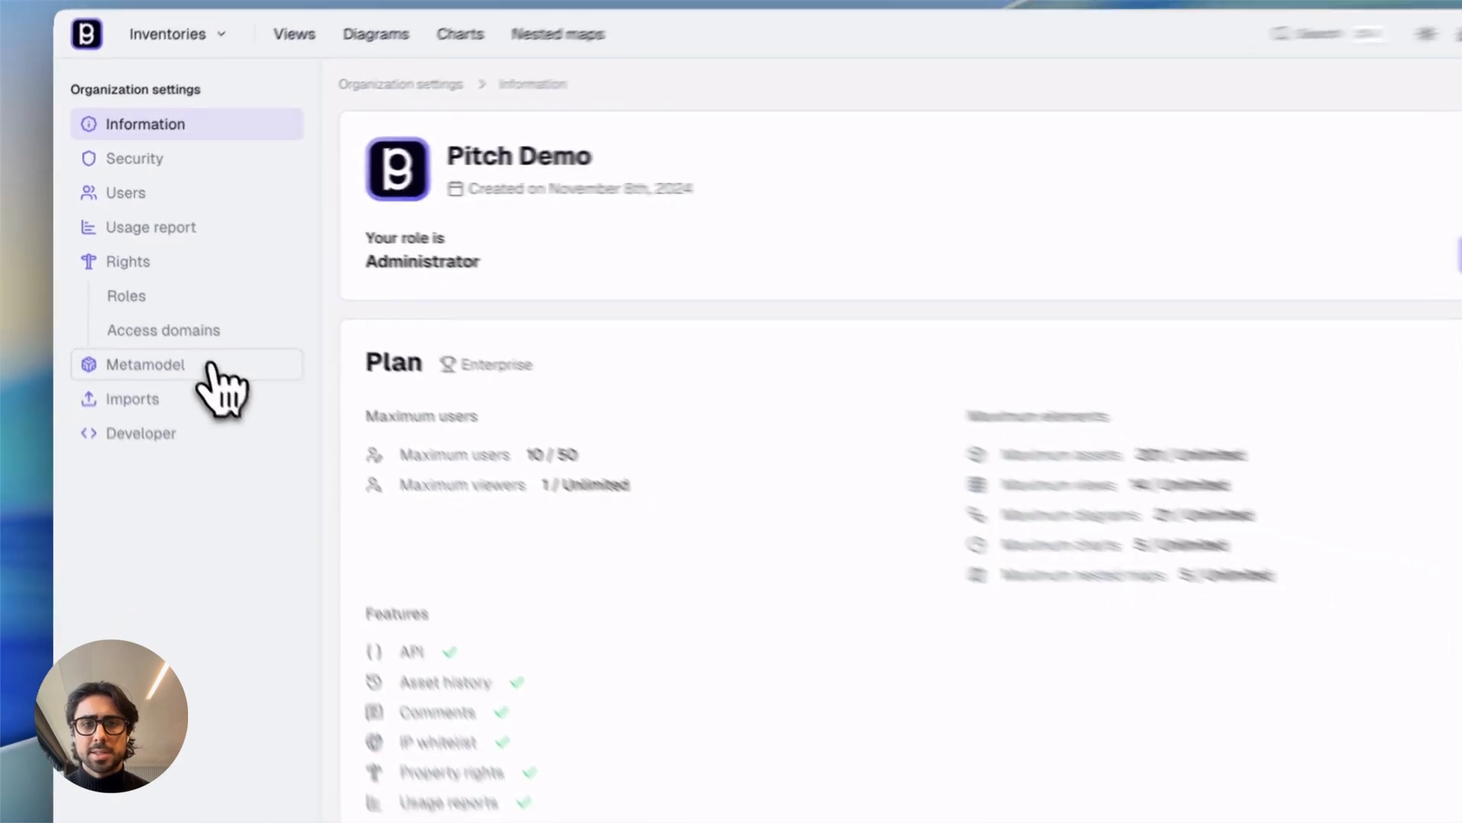
pyautogui.click(211, 366)
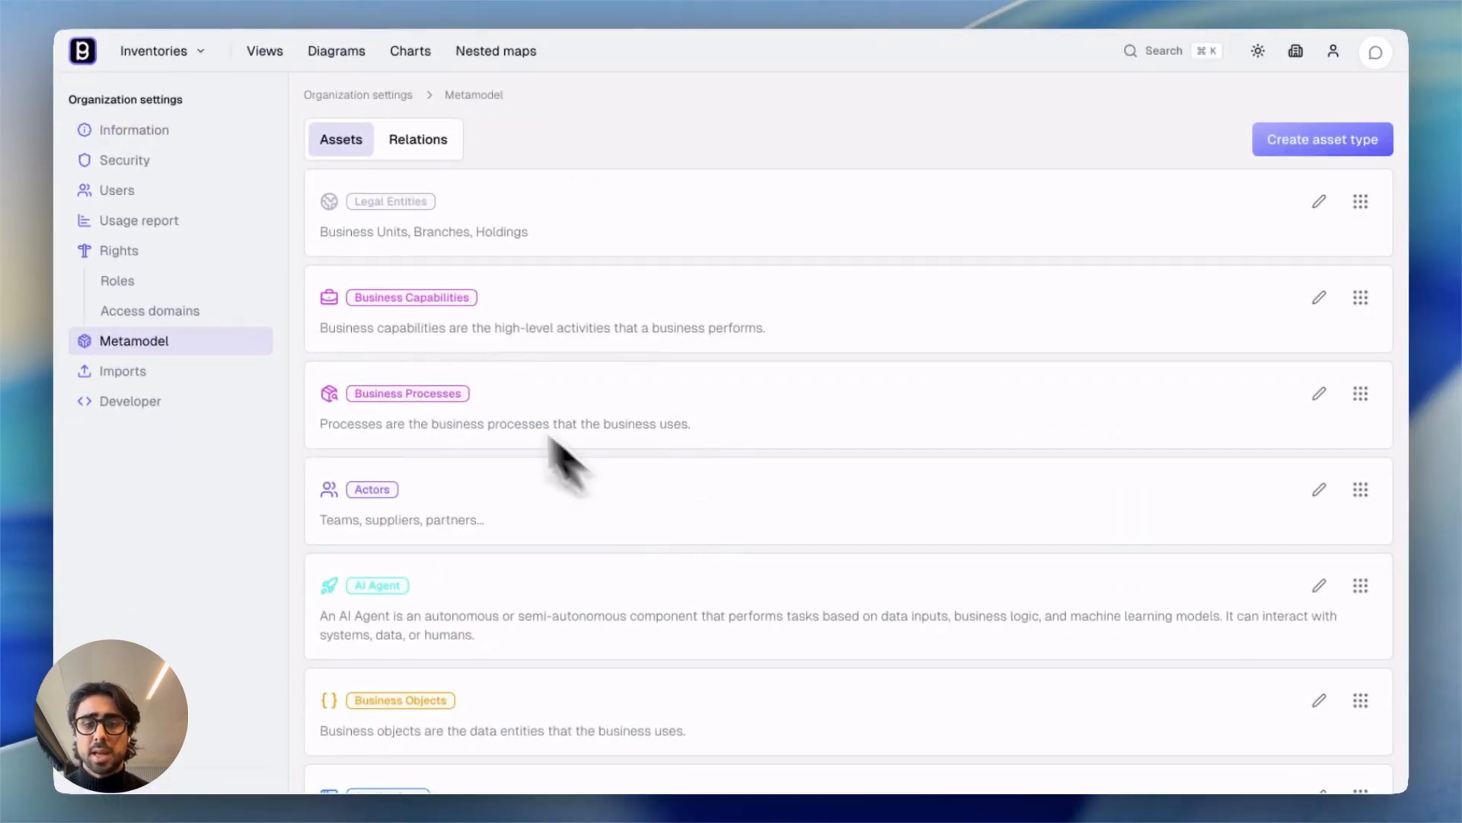
pyautogui.scroll(-5, 645, 368)
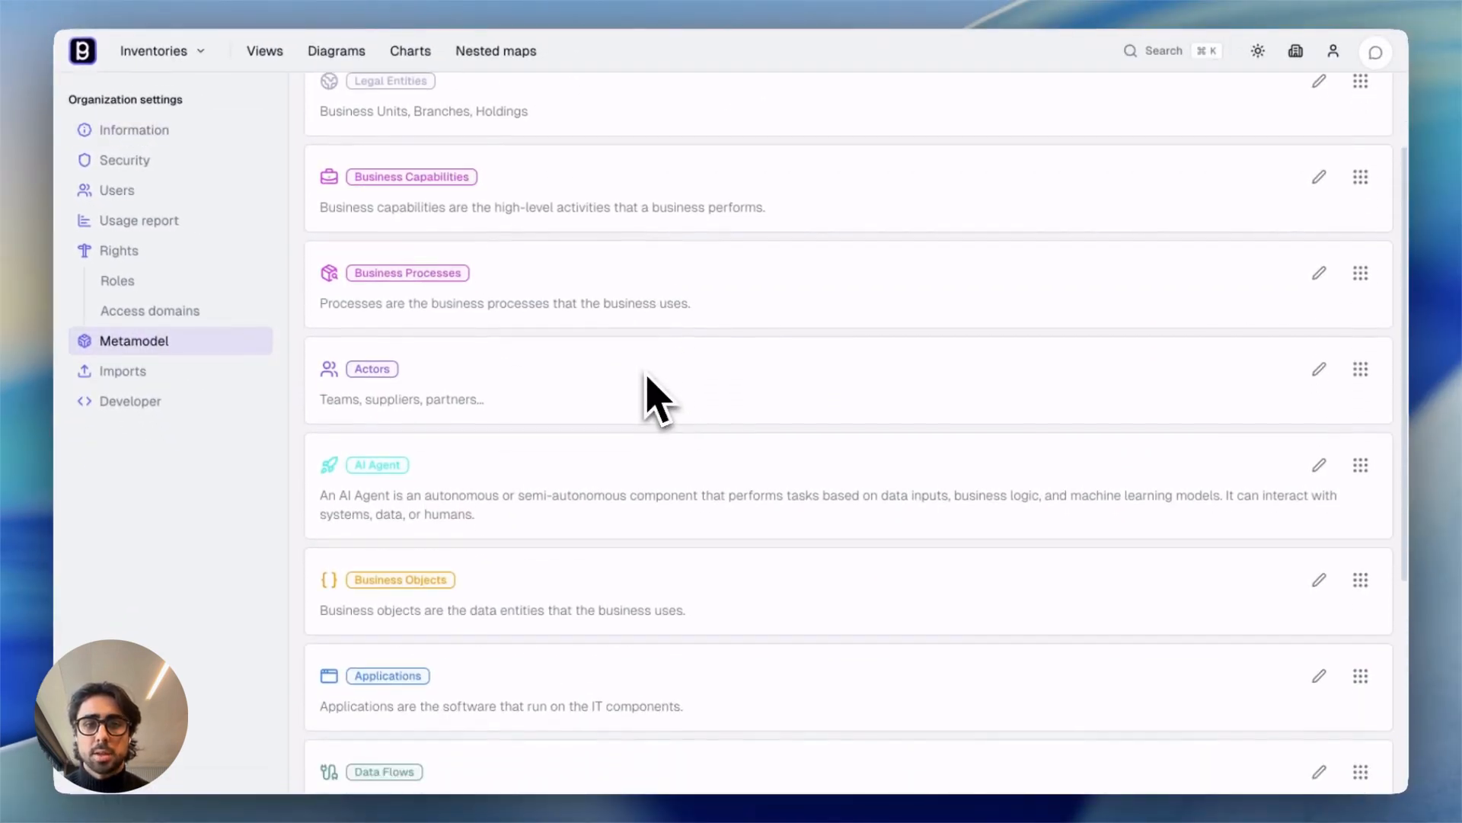
pyautogui.scroll(-6, 647, 375)
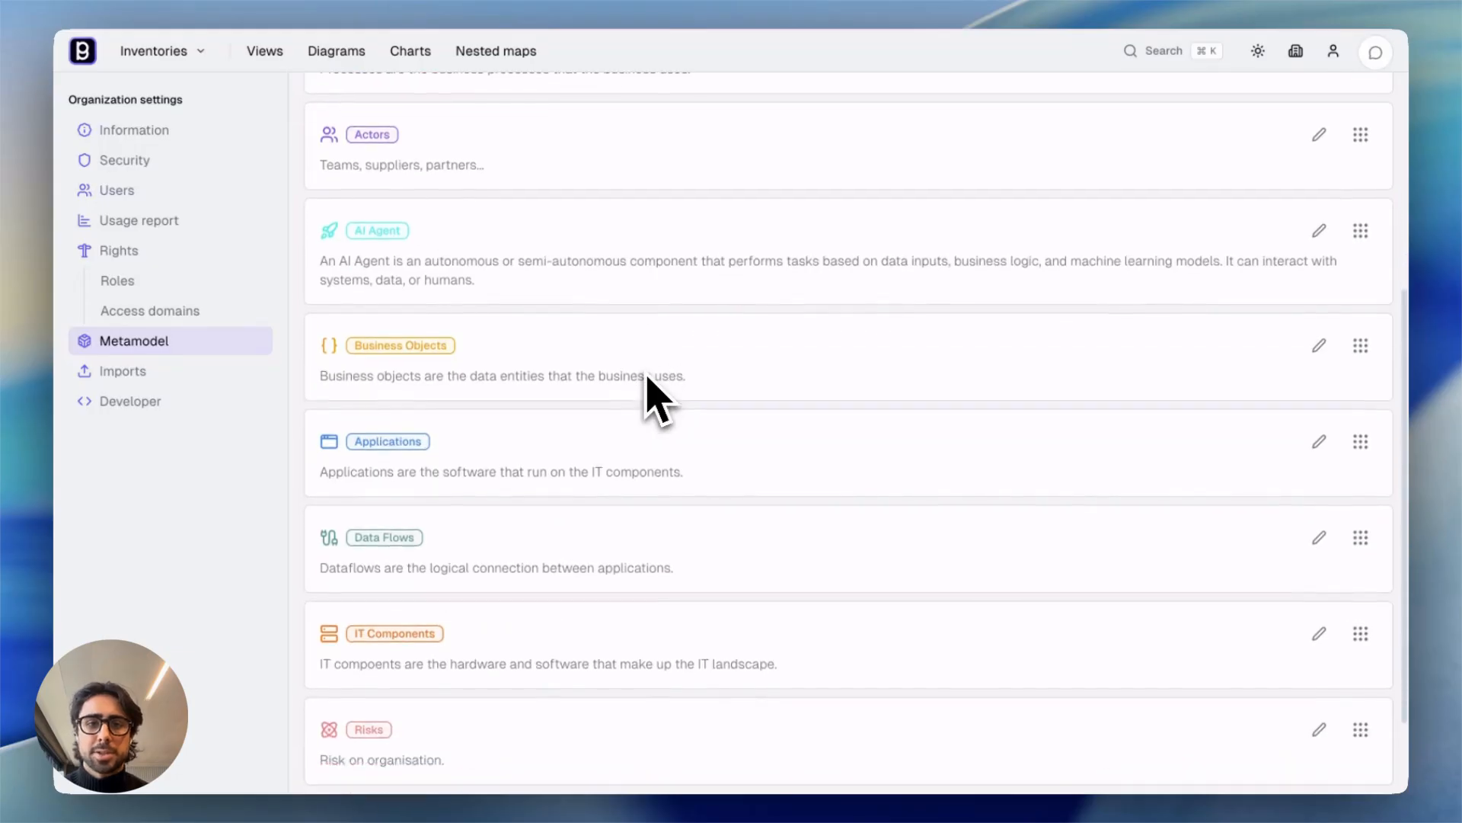
pyautogui.scroll(8, 647, 375)
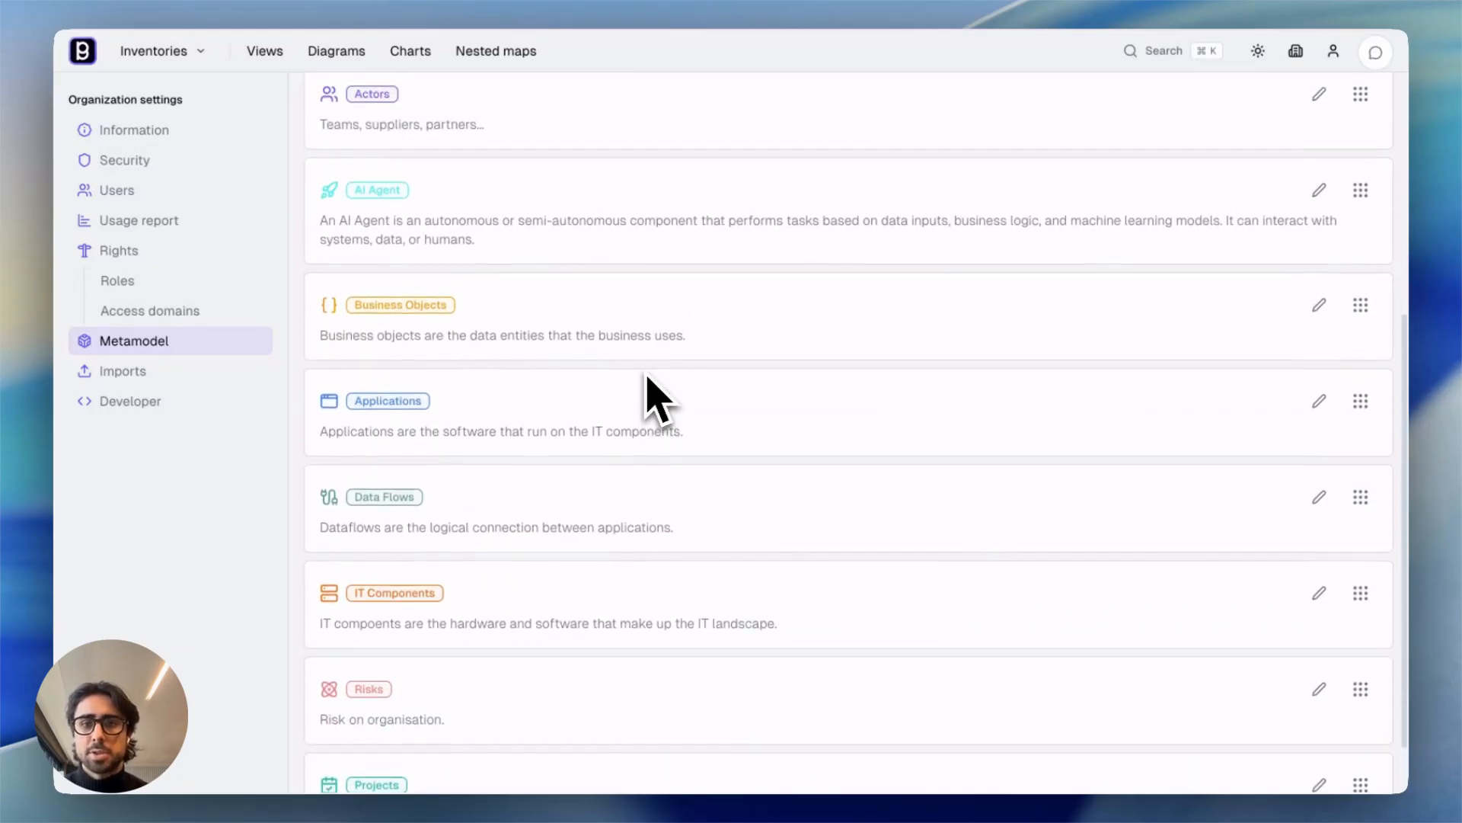
pyautogui.scroll(3, 647, 375)
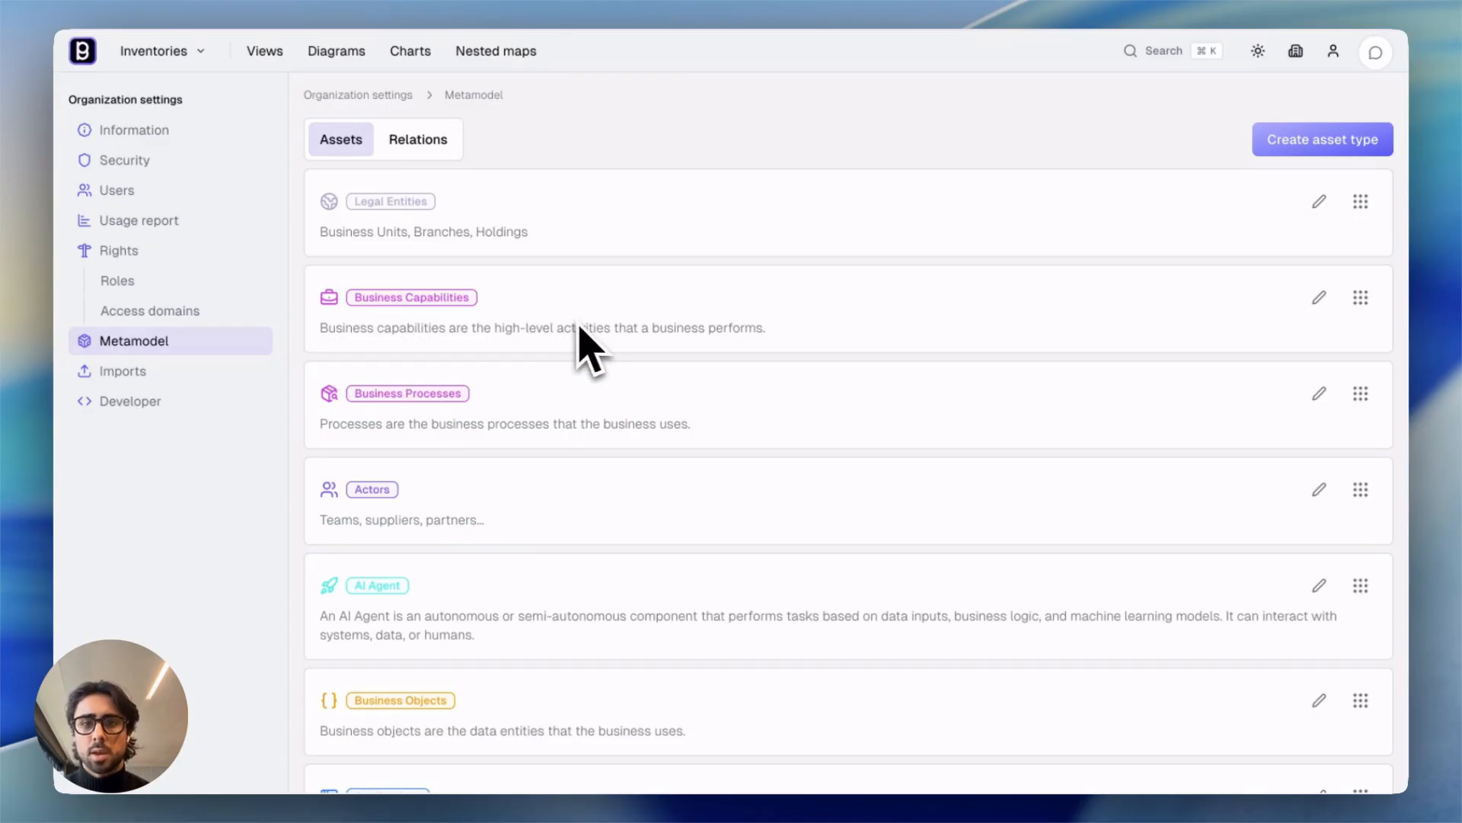
# Review the relation types defined between the asset types in the metamodel
pyautogui.click(403, 143)
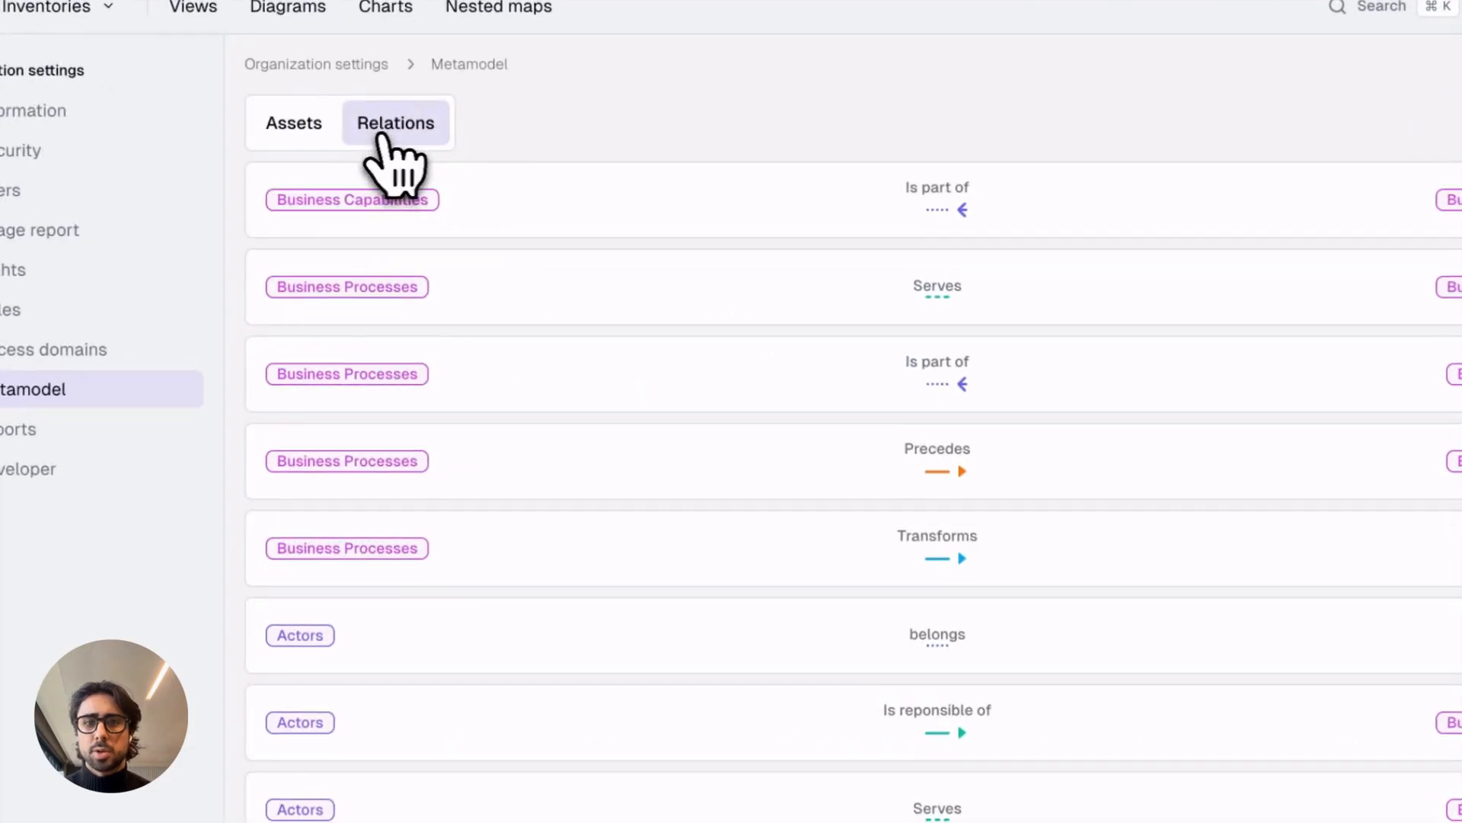
pyautogui.scroll(-2, 930, 556)
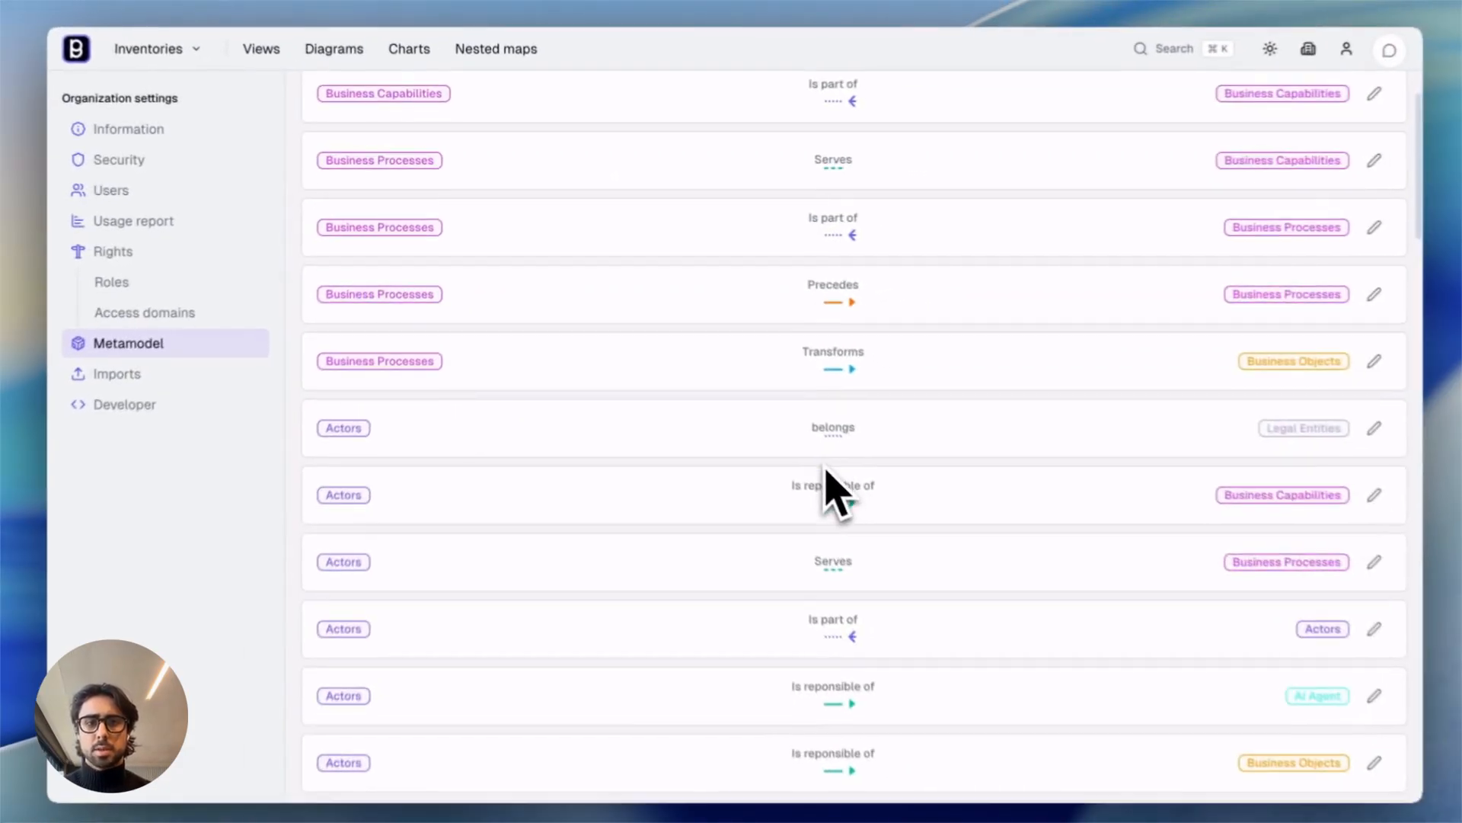
pyautogui.scroll(-3, 826, 476)
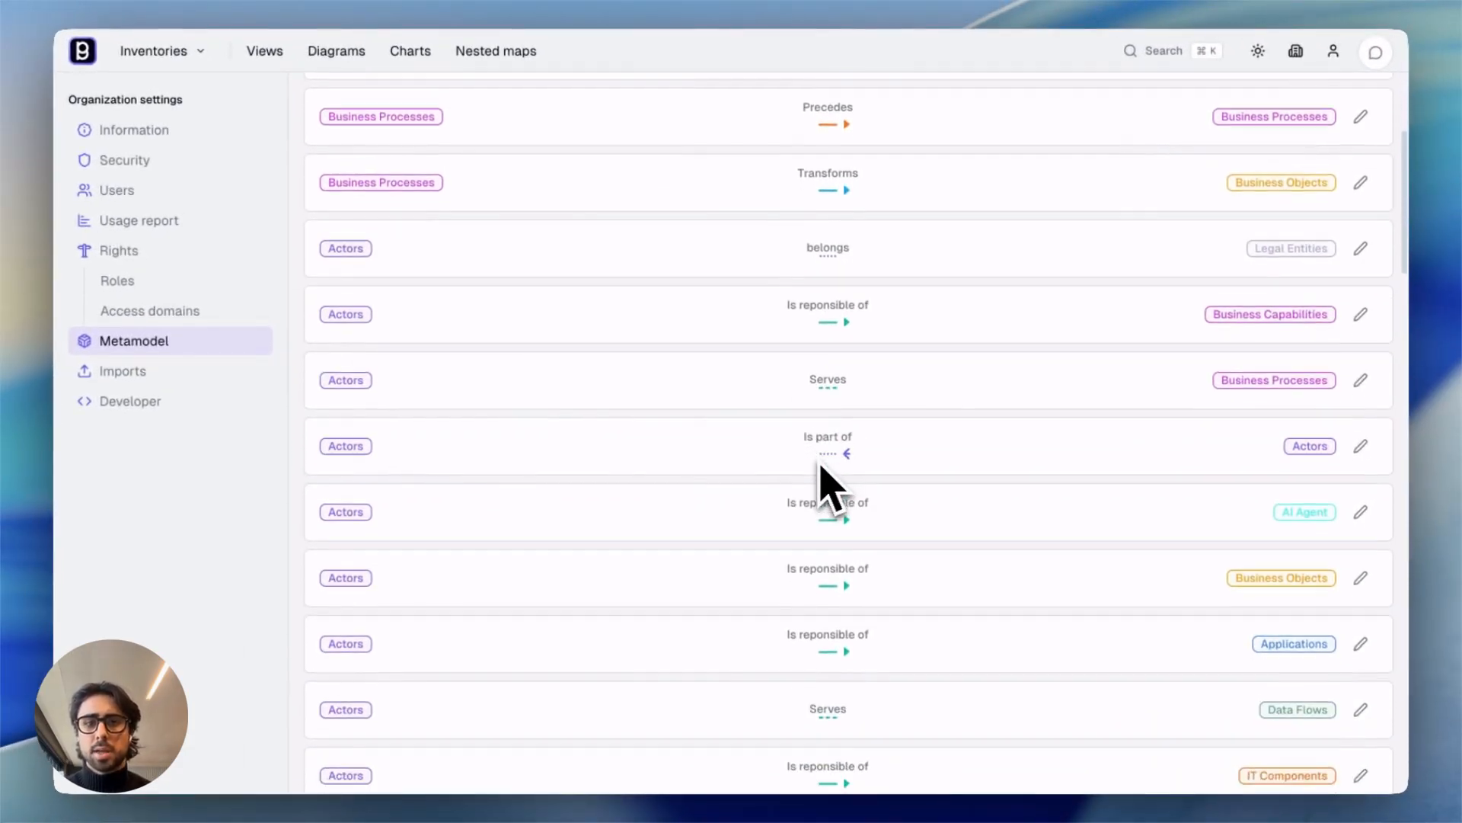
pyautogui.scroll(-1, 829, 489)
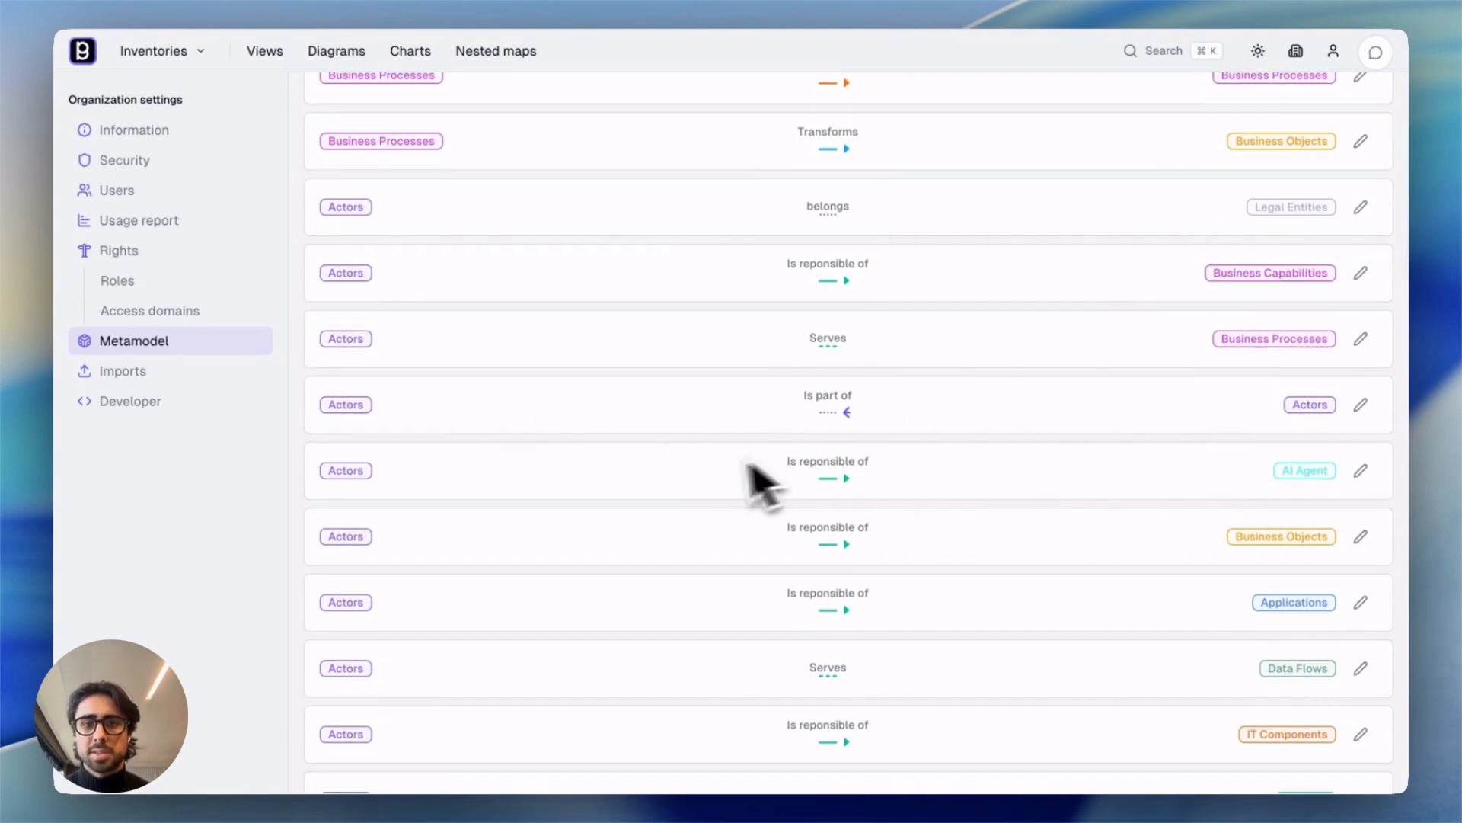
pyautogui.scroll(5, 693, 518)
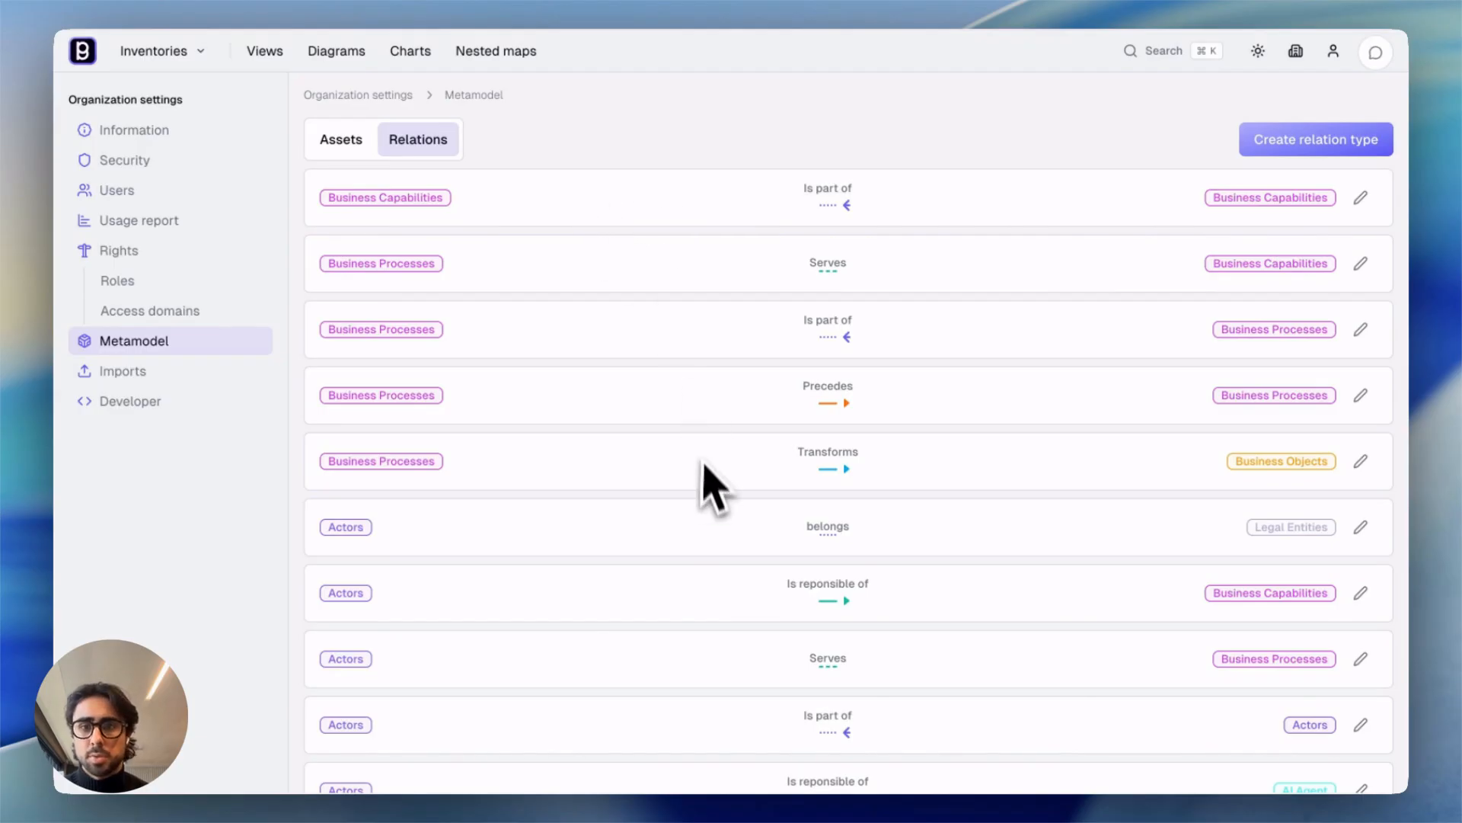
pyautogui.scroll(-1, 704, 480)
pyautogui.scroll(-1, 707, 485)
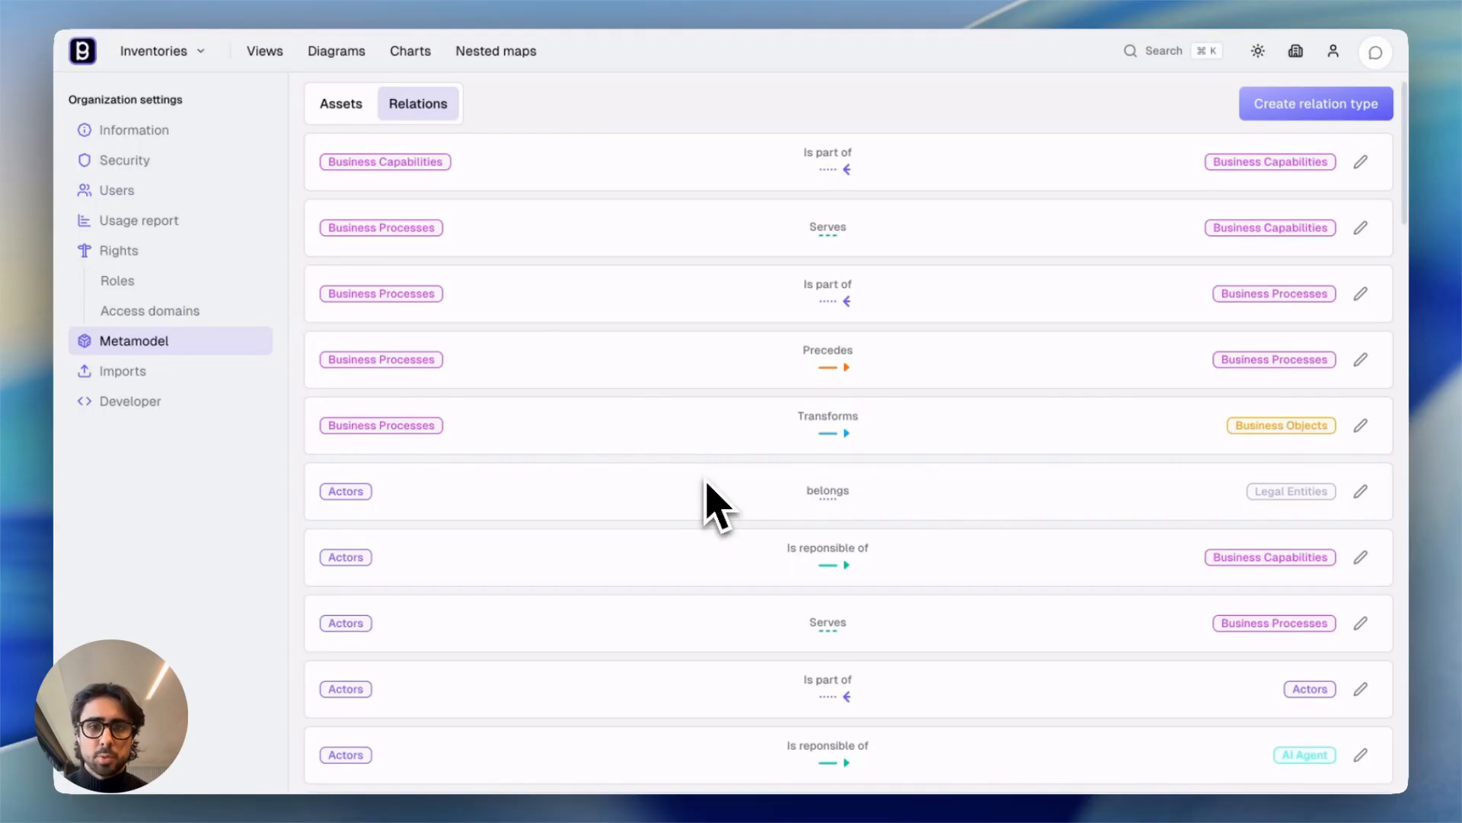
pyautogui.scroll(-1, 706, 482)
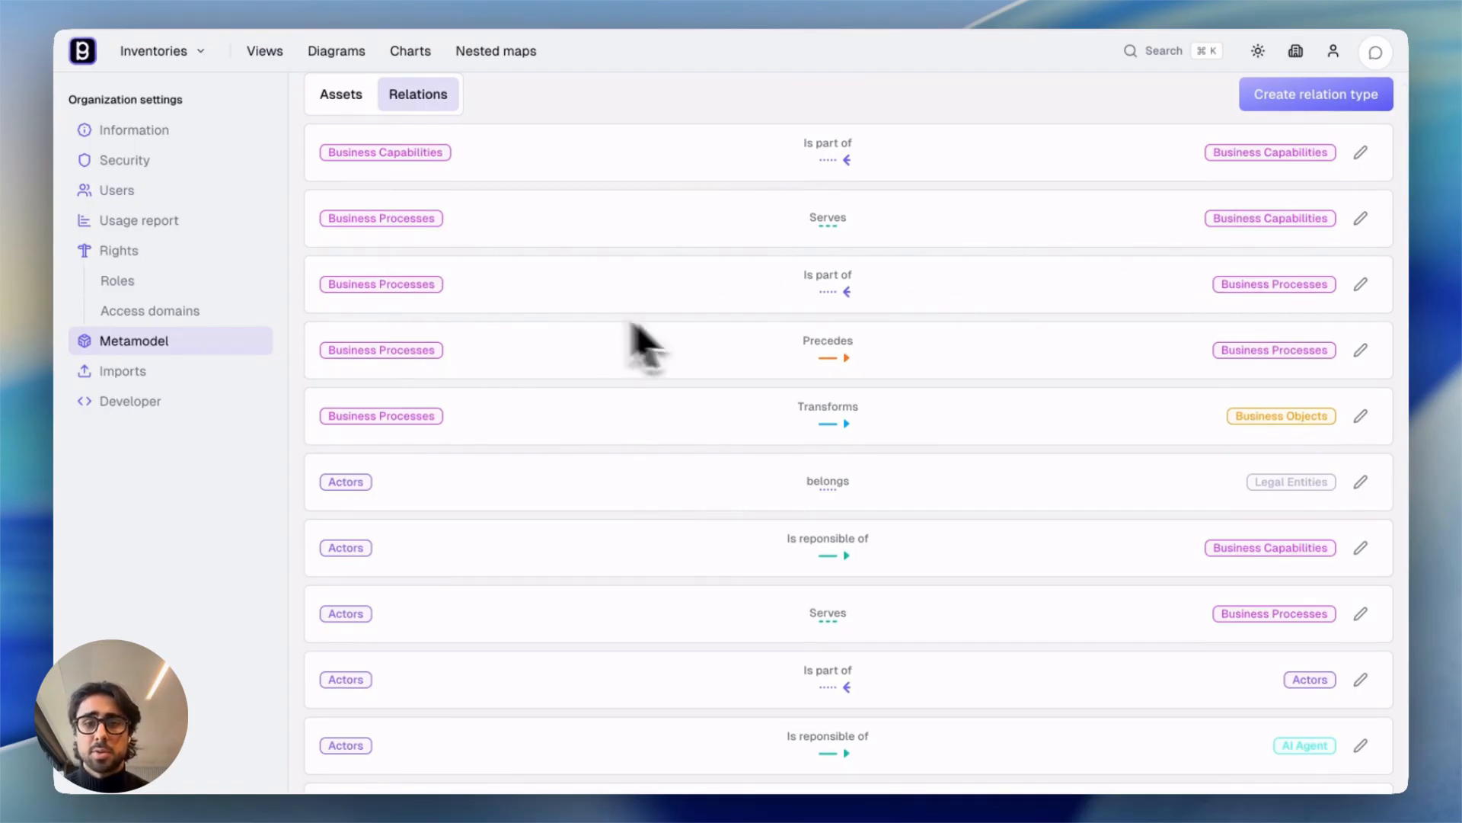
pyautogui.scroll(-3, 657, 419)
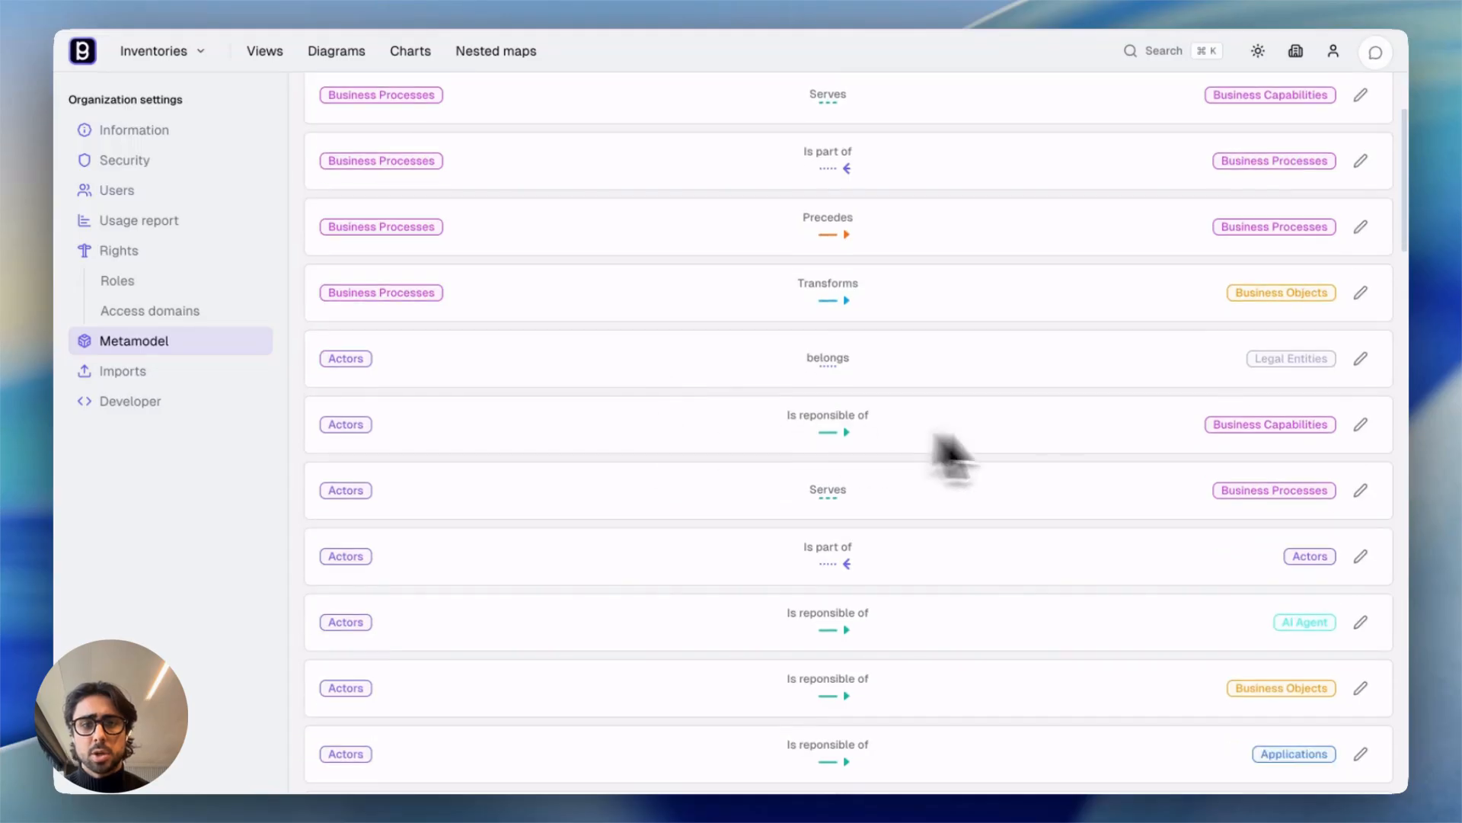
pyautogui.scroll(-8, 1061, 604)
pyautogui.scroll(-15, 1067, 605)
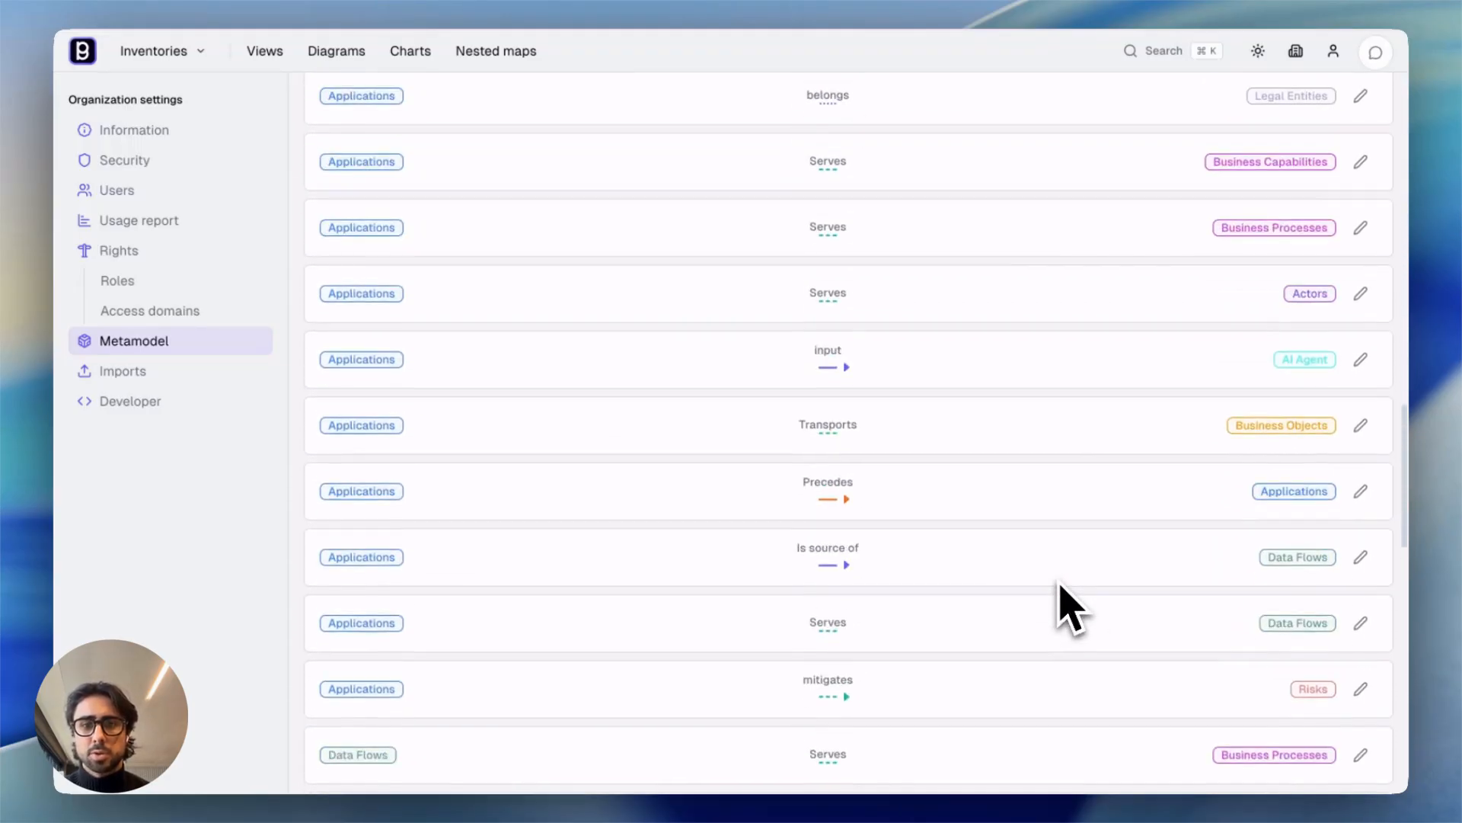
pyautogui.scroll(-10, 1066, 606)
pyautogui.scroll(-6, 1066, 605)
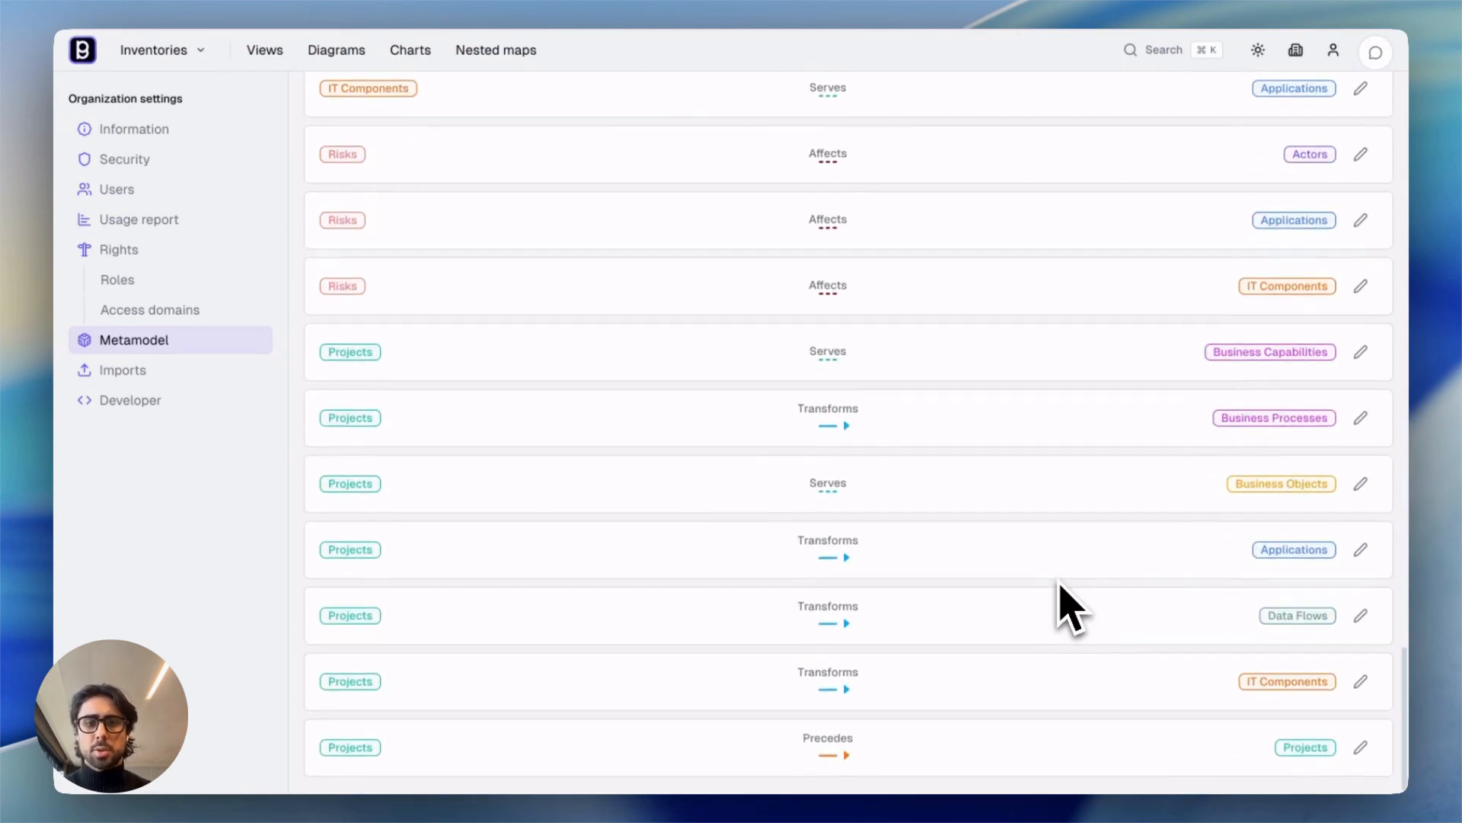
pyautogui.scroll(20, 1070, 607)
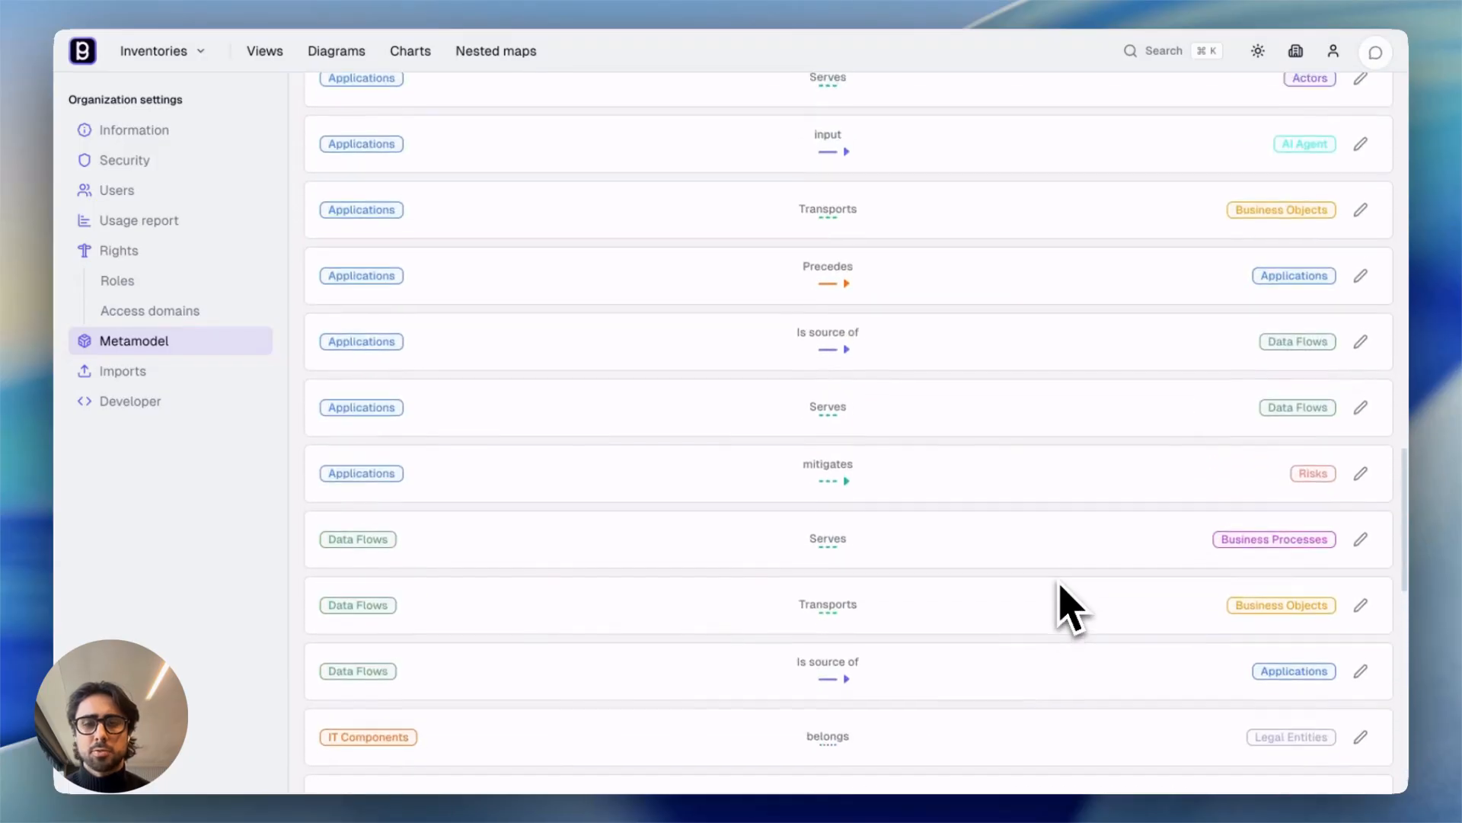
pyautogui.scroll(4, 1066, 606)
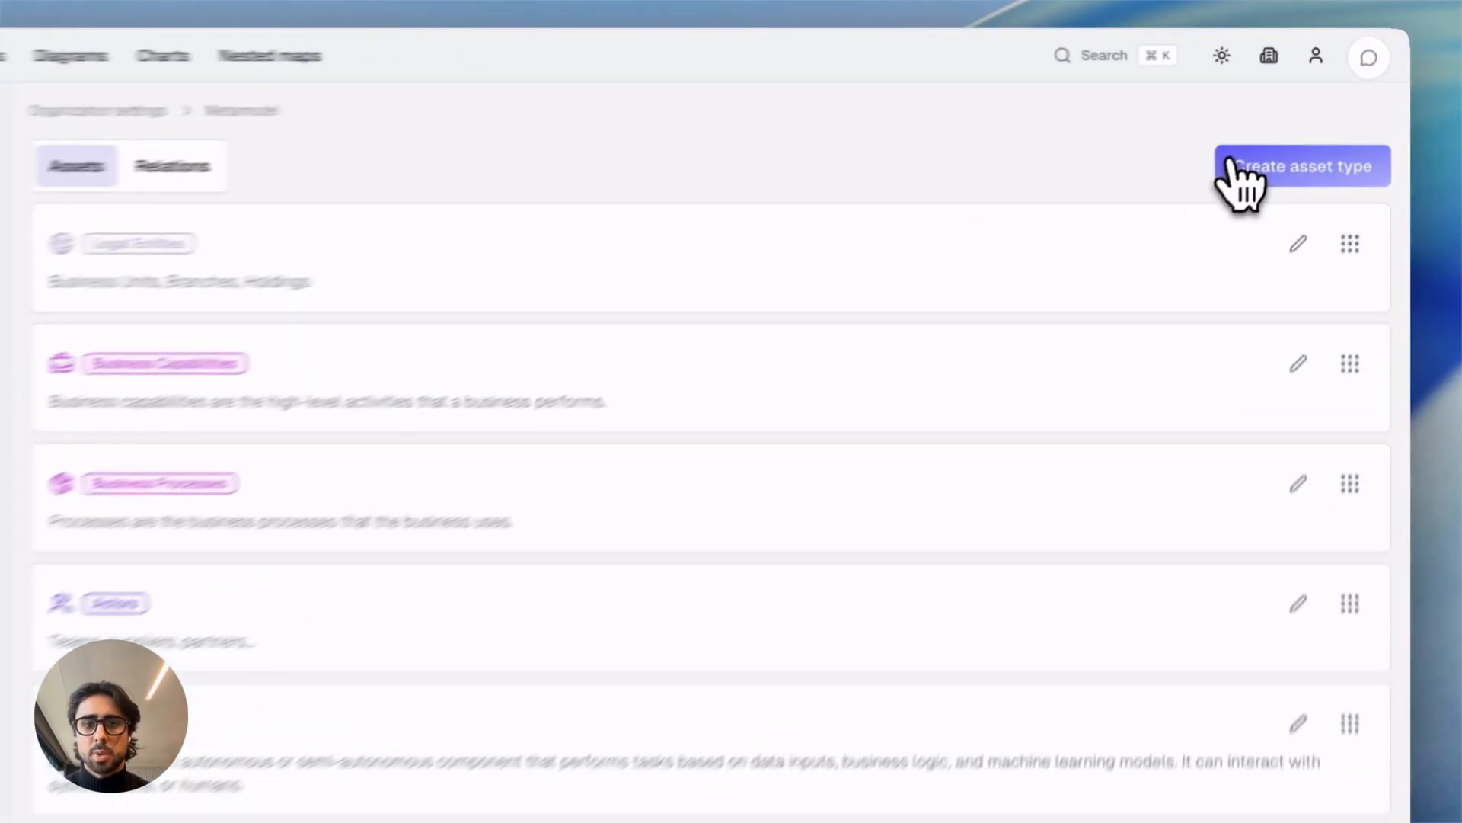
# Start a new asset type named "Regulatory requirement" and give it the code document icon
pyautogui.click(1229, 166)
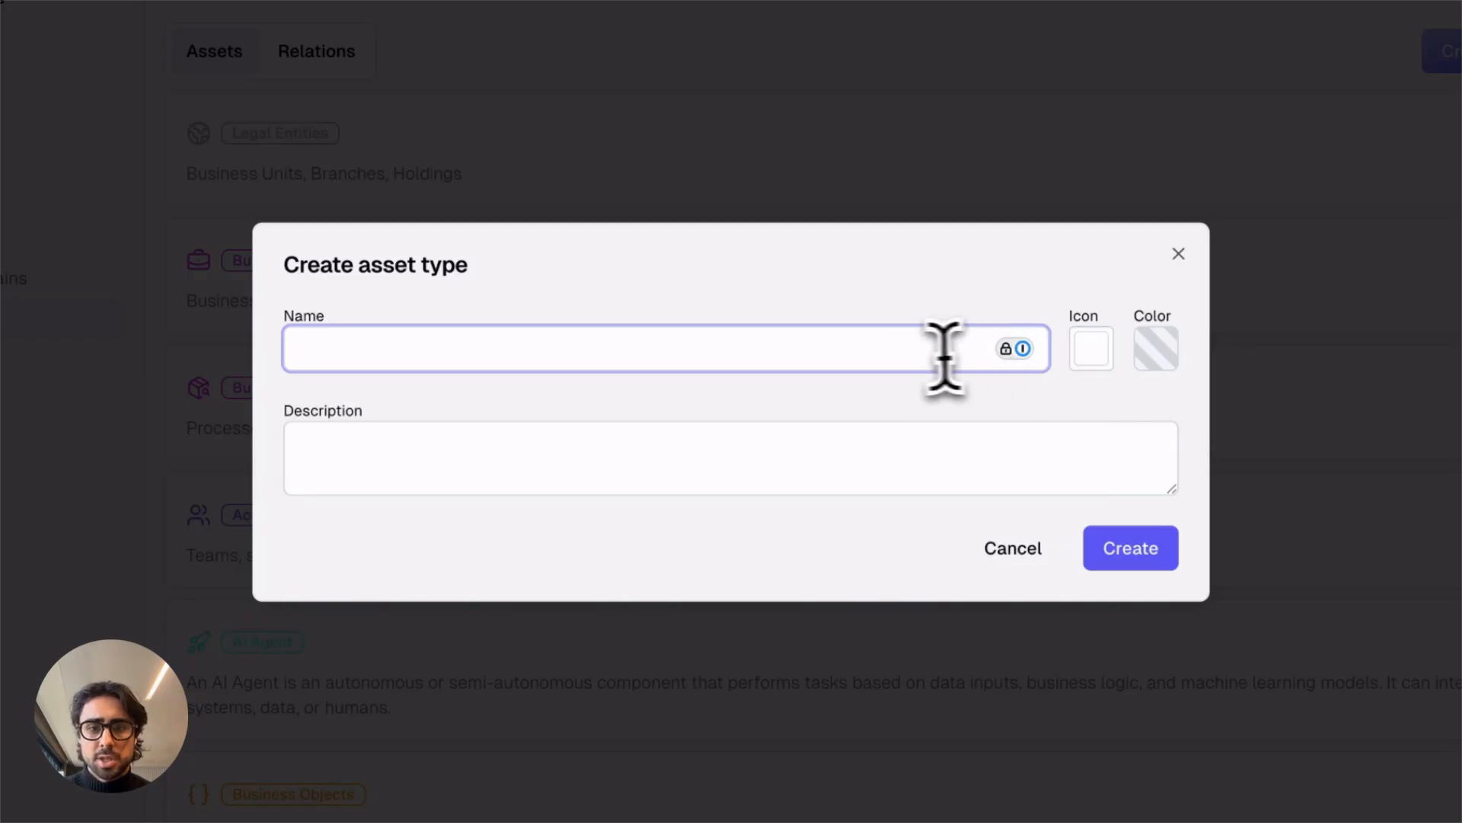
pyautogui.click(882, 348)
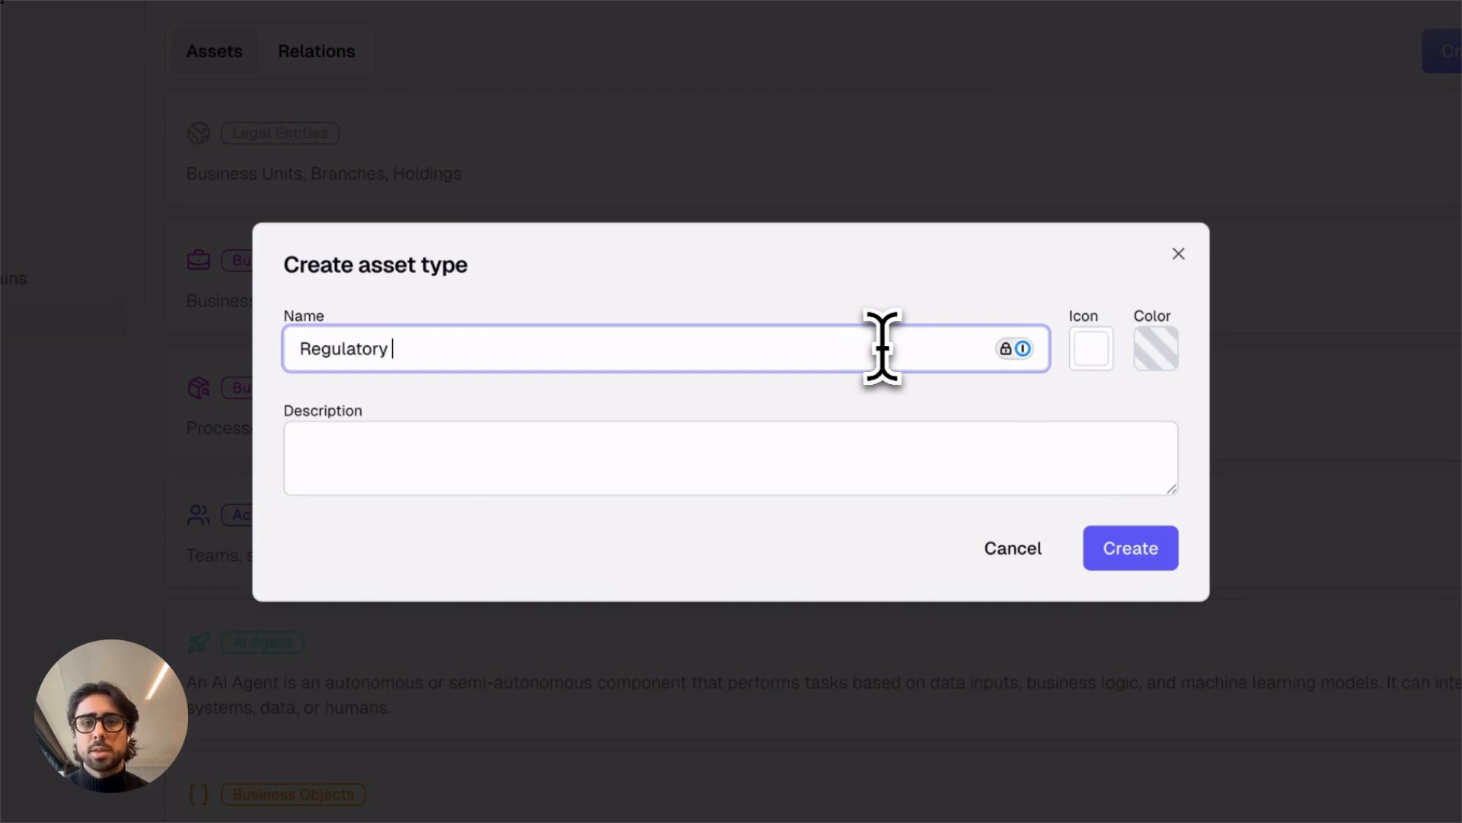
pyautogui.write('Regulatory requirement')
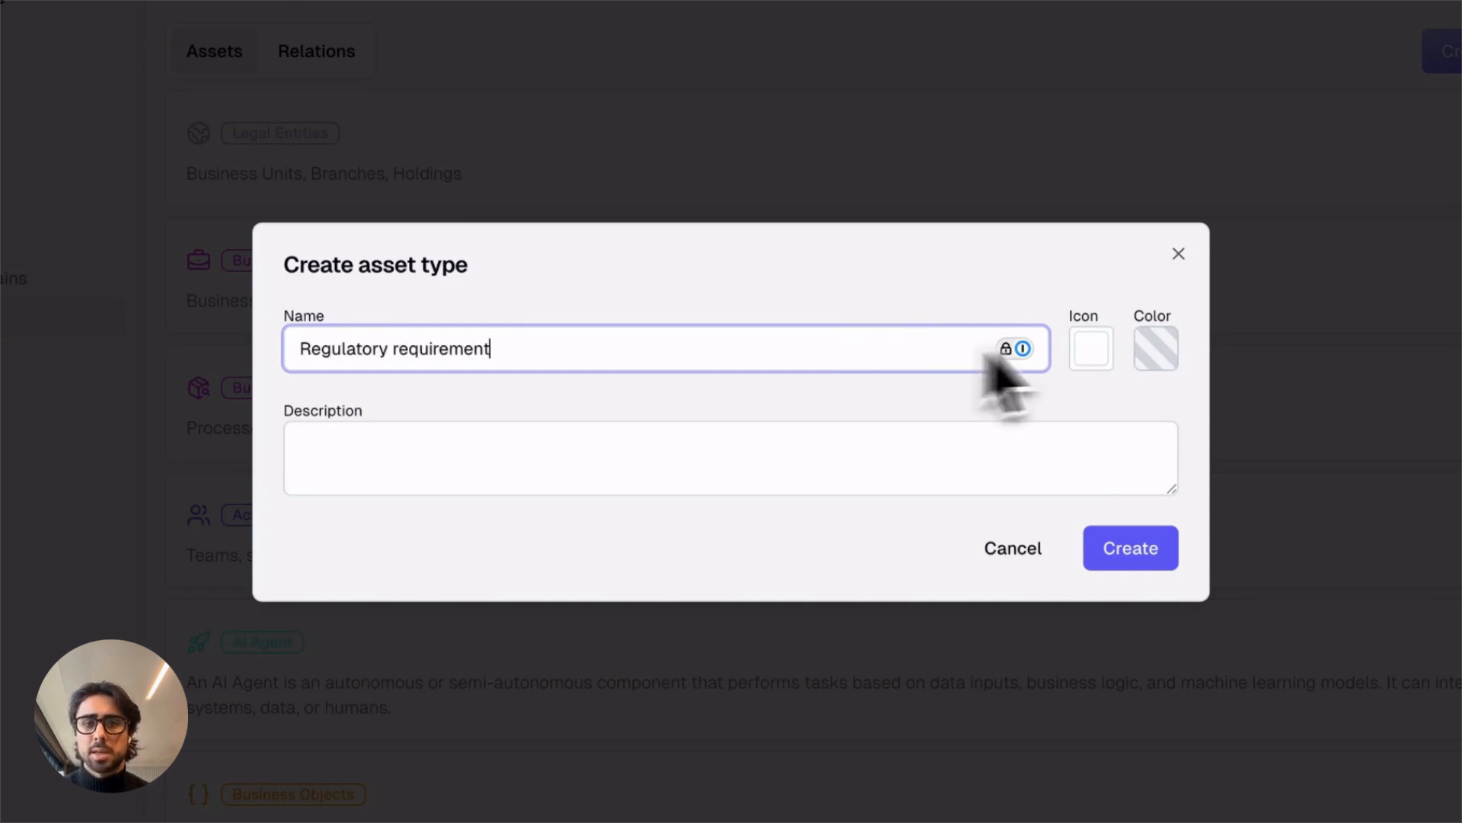
pyautogui.click(1097, 349)
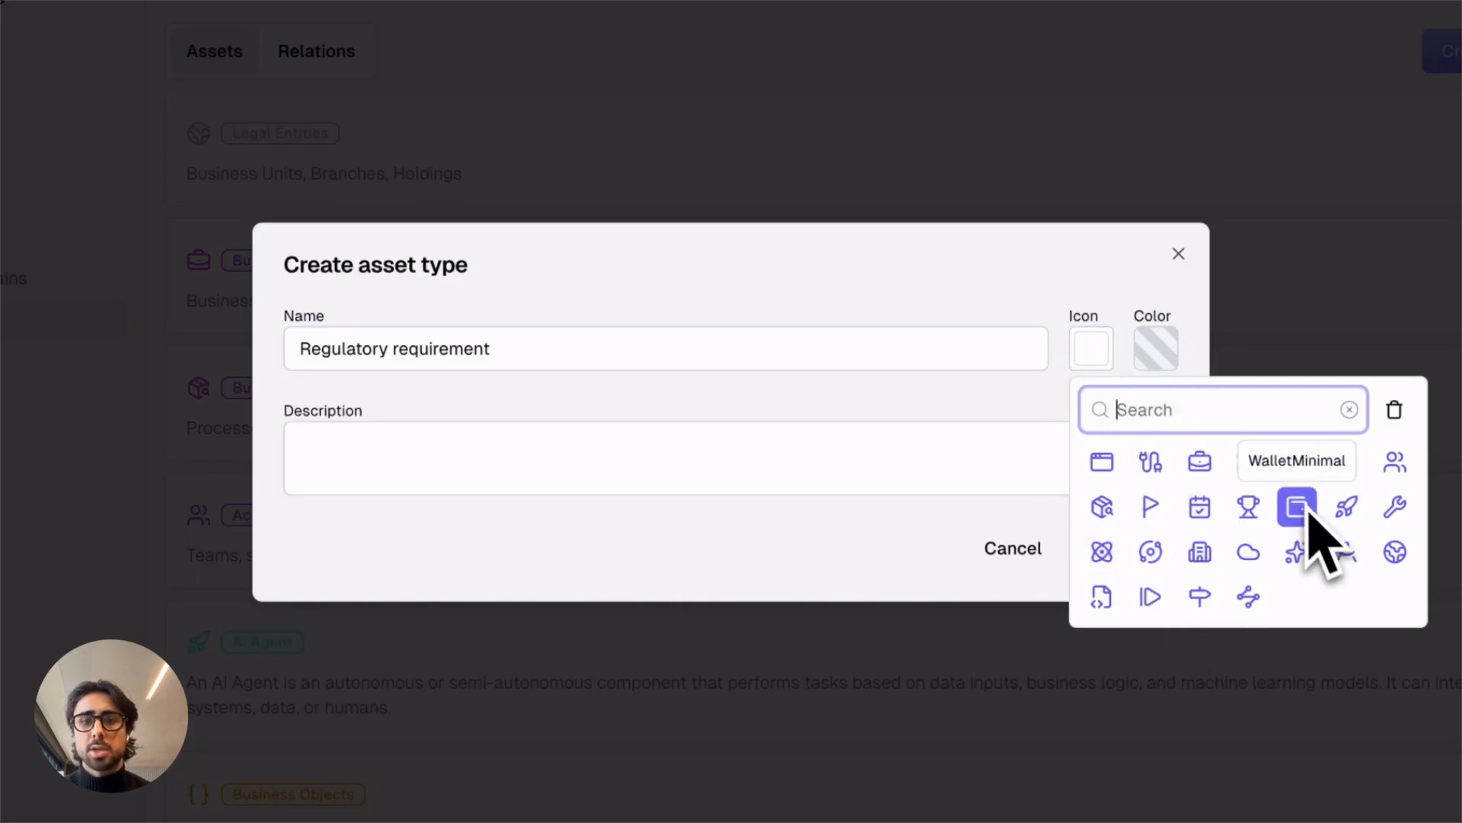
pyautogui.click(1104, 594)
# Give the new asset type the green color #1dea0c and the description "definition...", and create it
pyautogui.click(1158, 352)
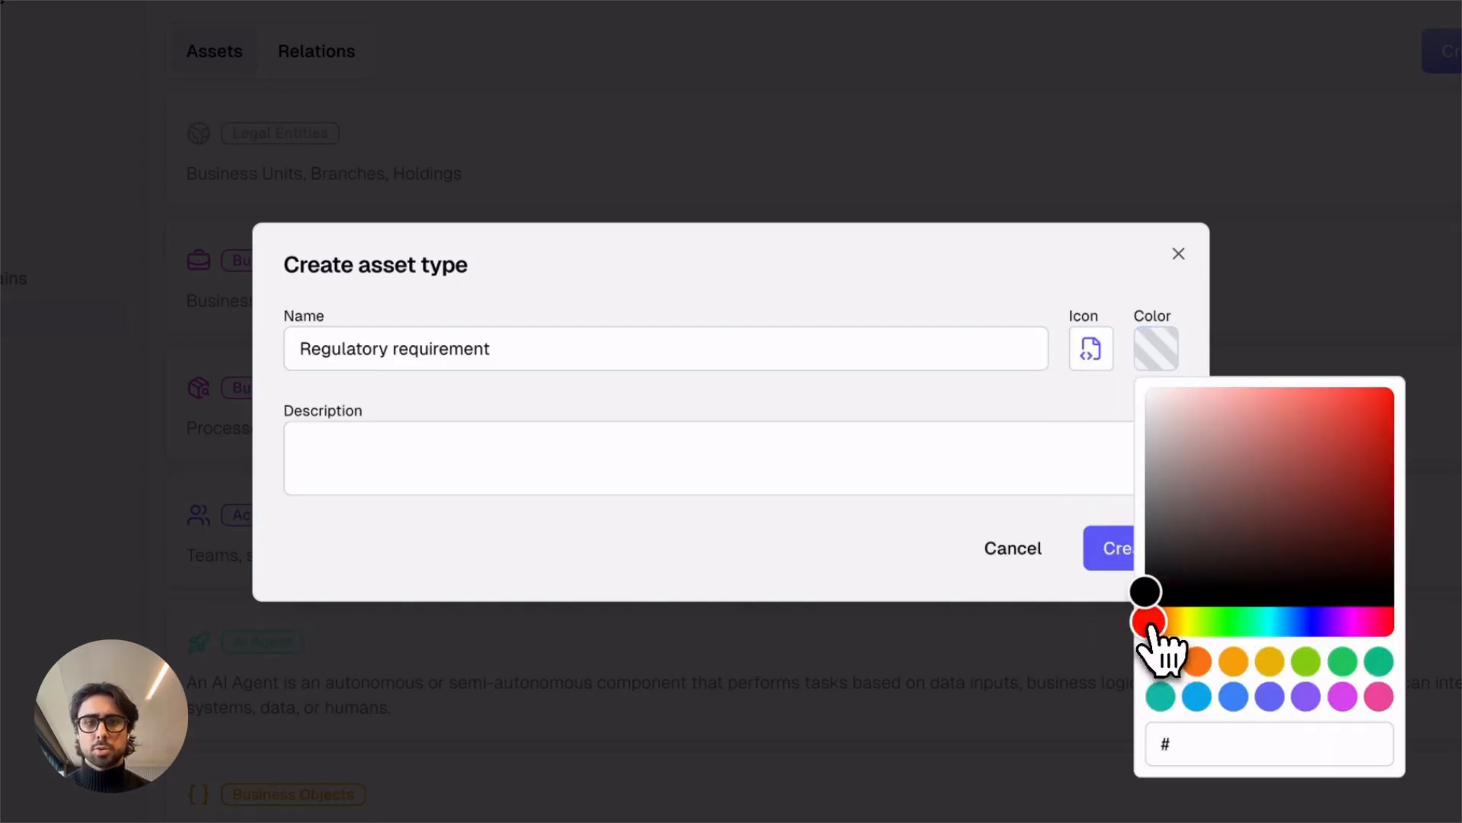
pyautogui.moveTo(1158, 627); pyautogui.dragTo(1223, 626)
pyautogui.click(1384, 405)
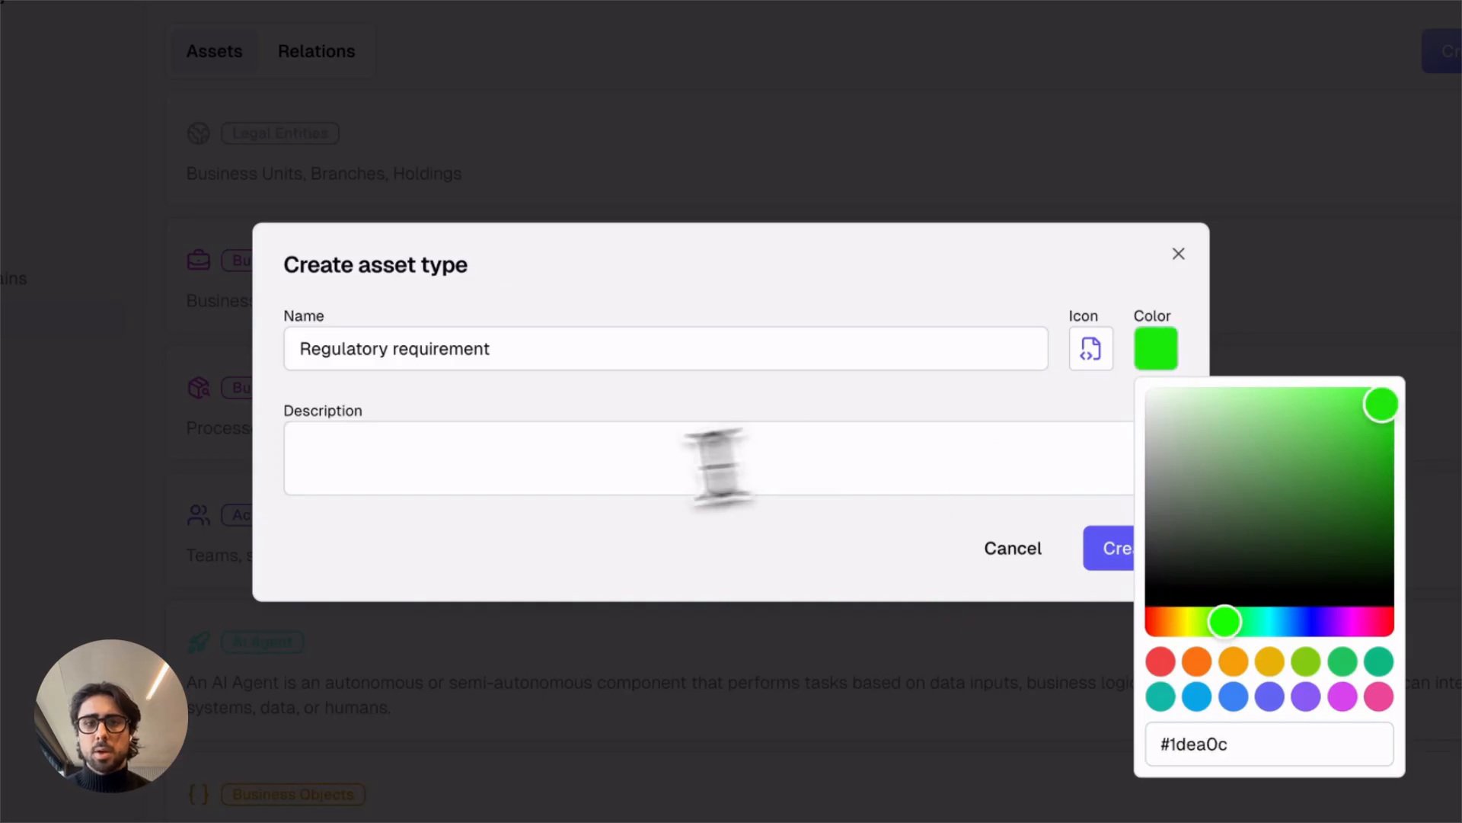
pyautogui.click(560, 477)
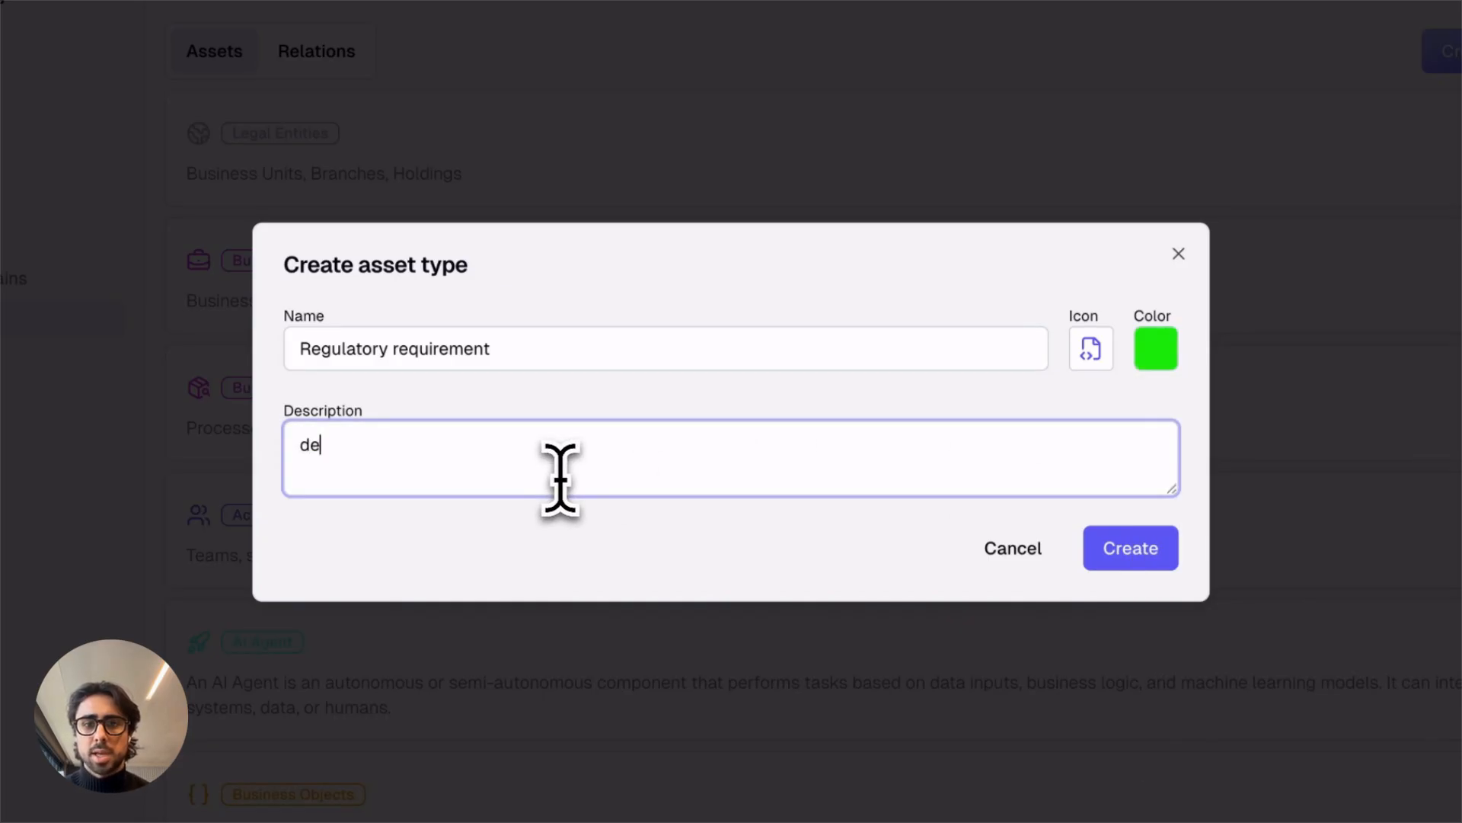
pyautogui.write('definition...')
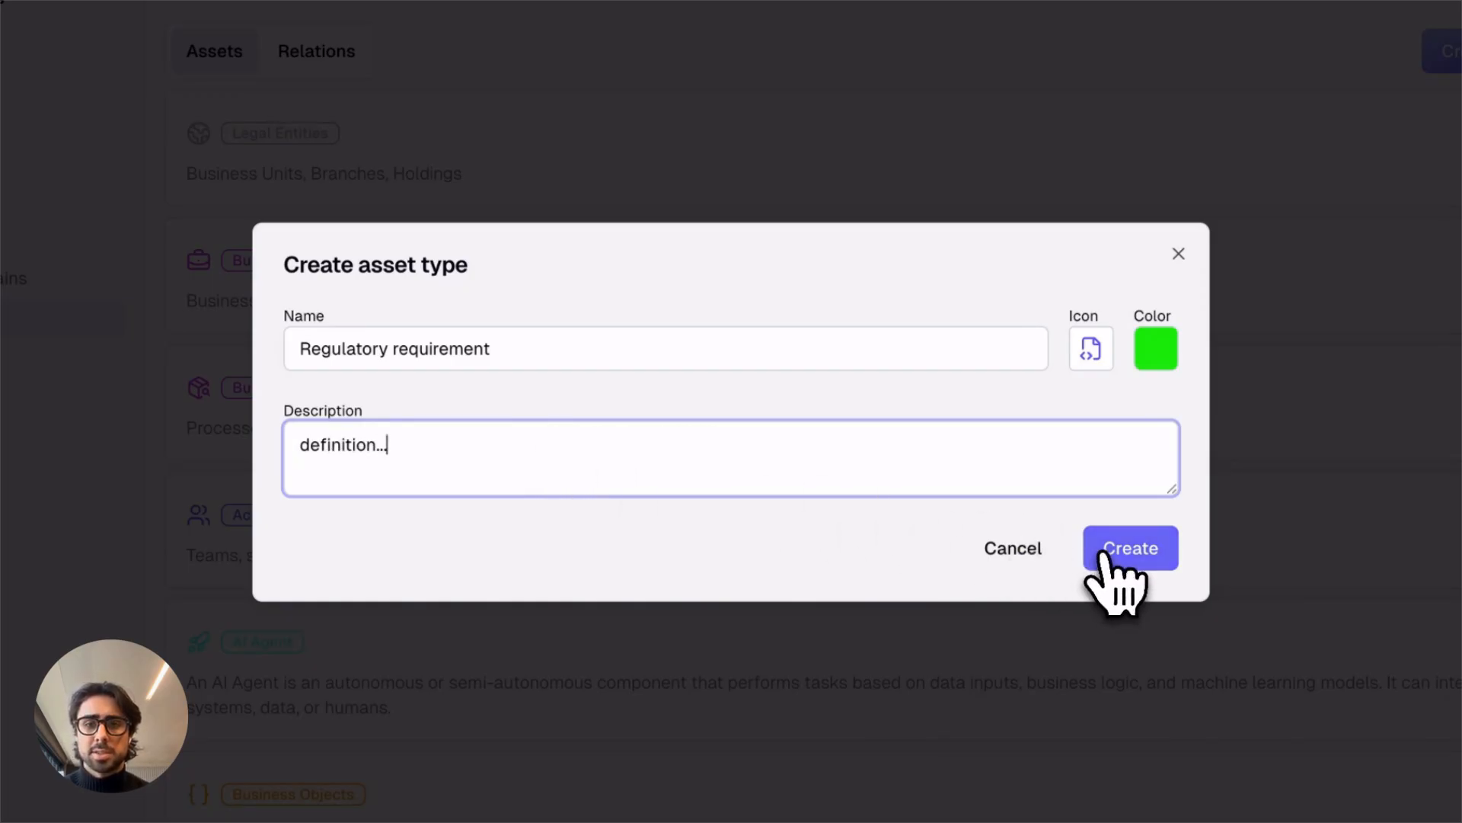
pyautogui.click(1101, 553)
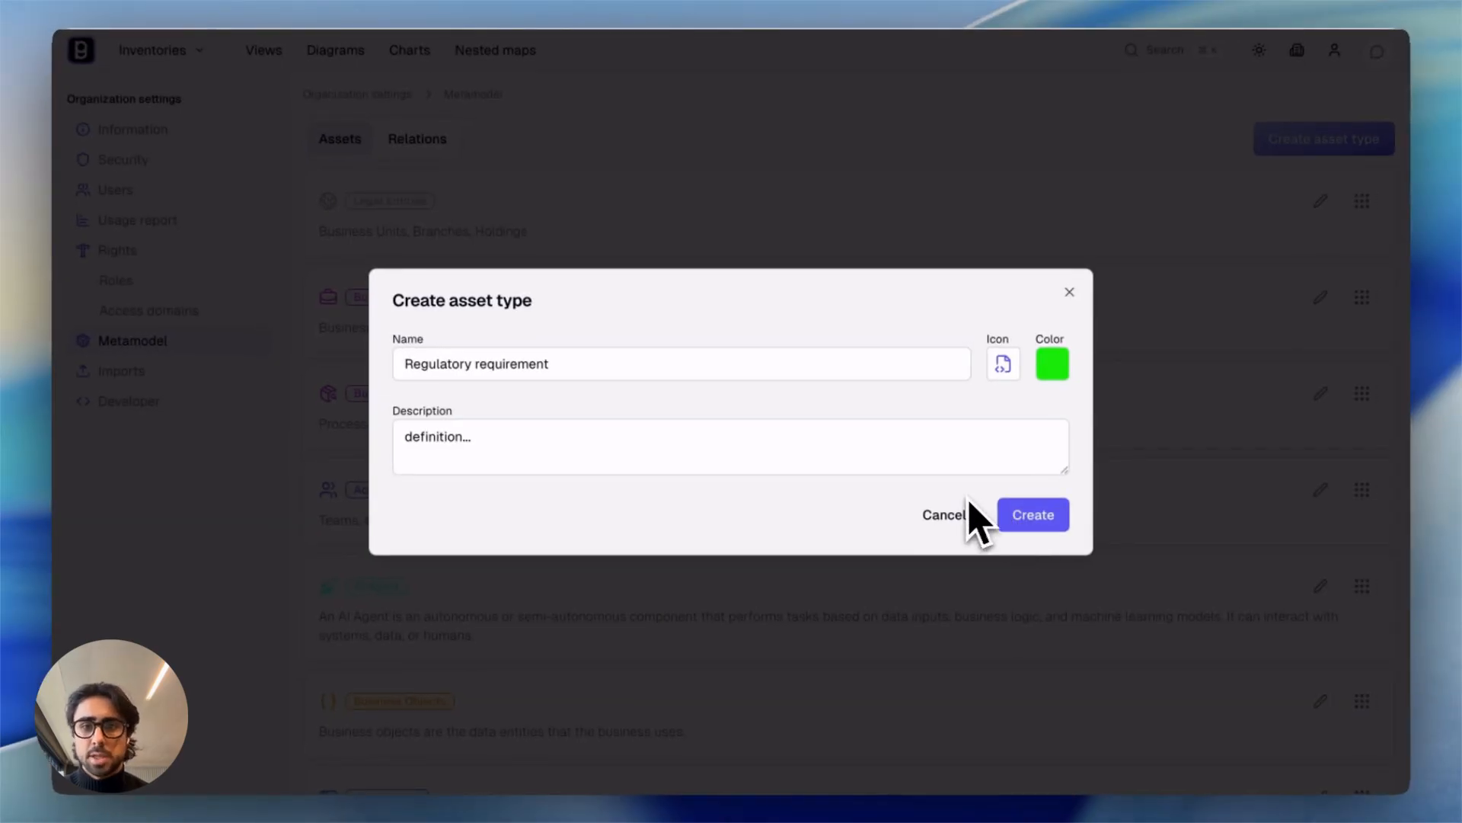
pyautogui.click(1036, 522)
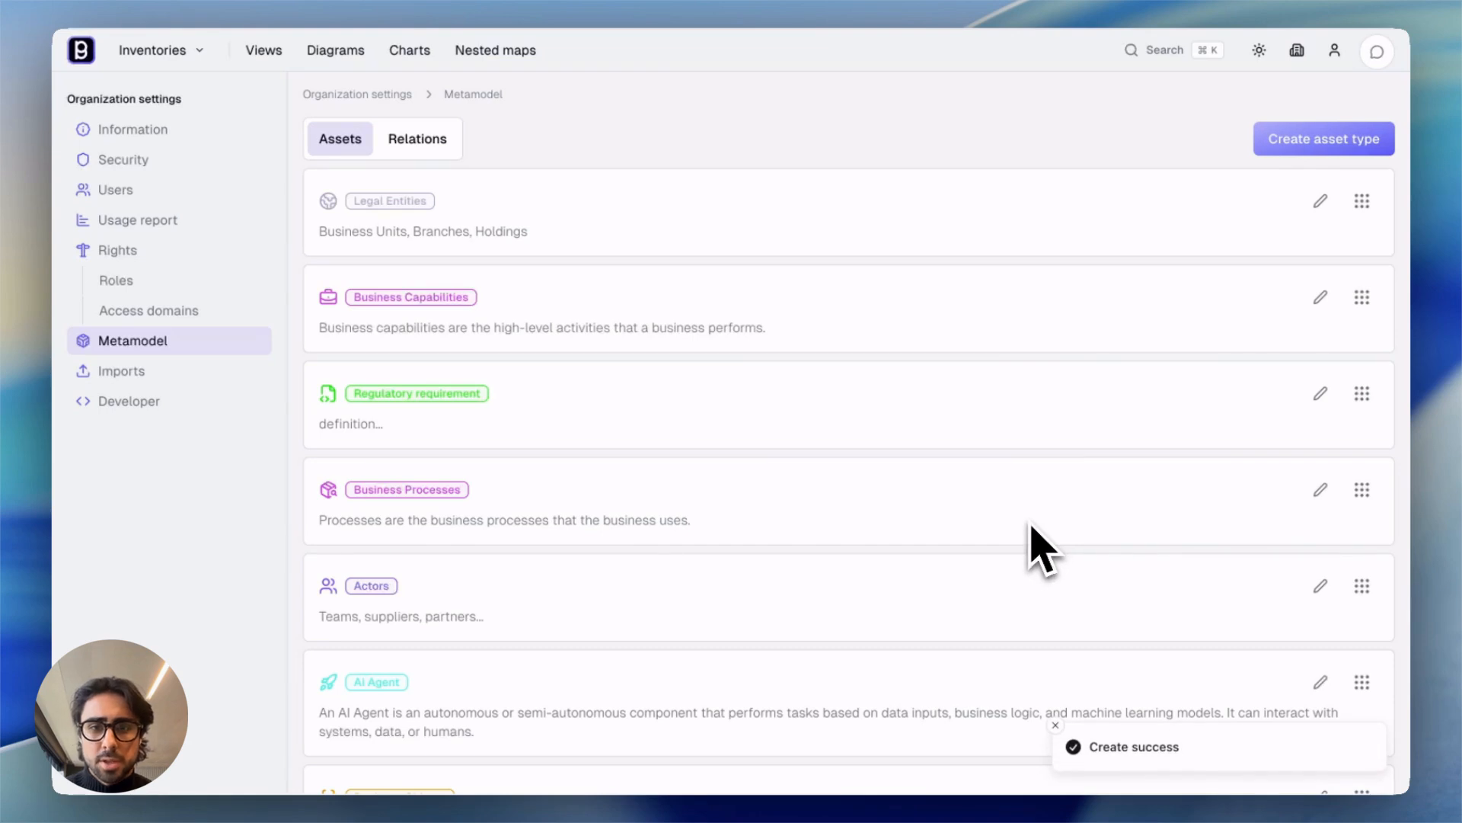
# Check the updated asset type list and open the Regulatory requirement asset type for management
pyautogui.scroll(-3, 1033, 526)
pyautogui.scroll(-6, 1033, 526)
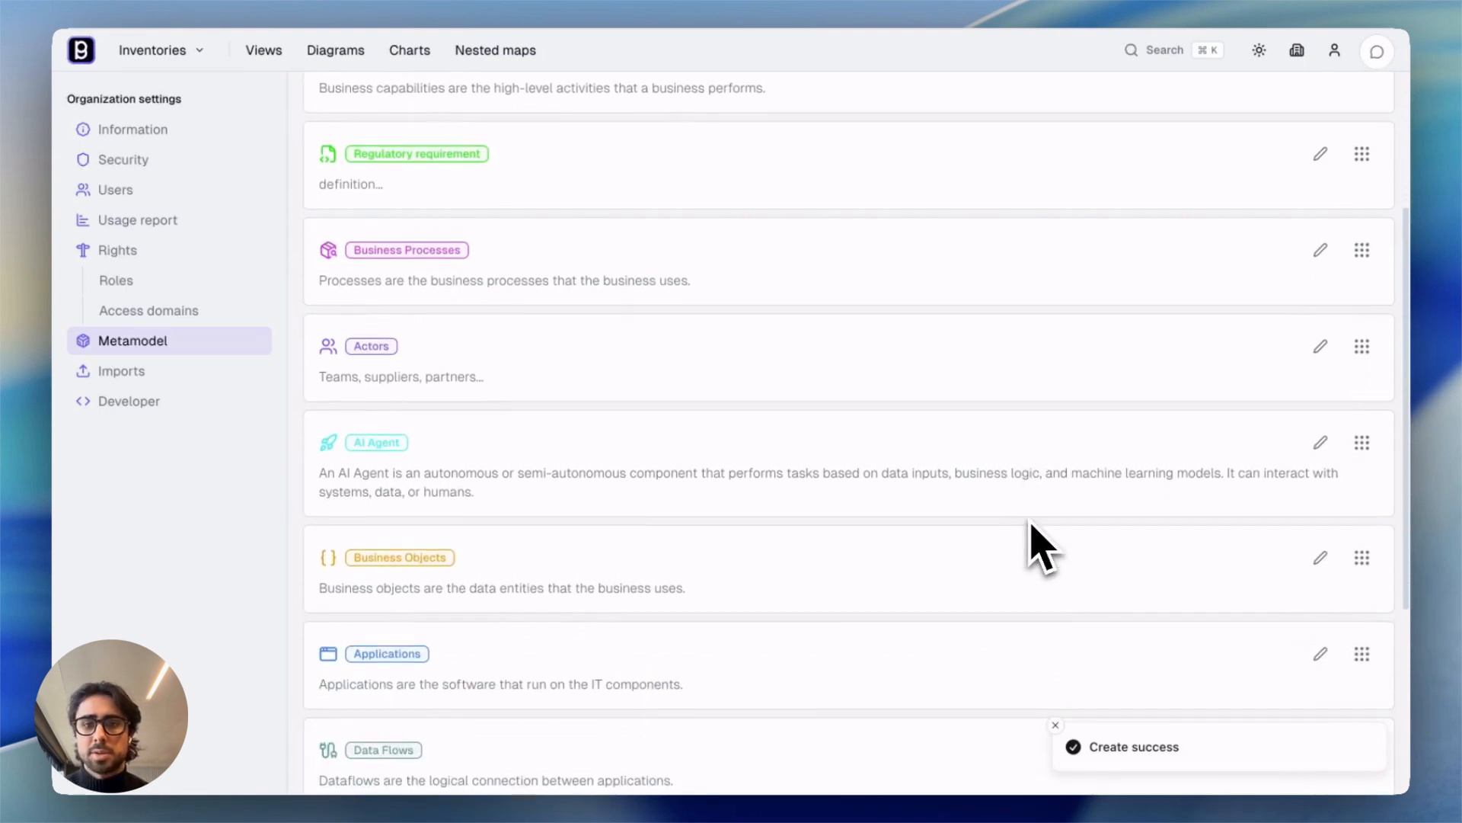
pyautogui.scroll(5, 1039, 542)
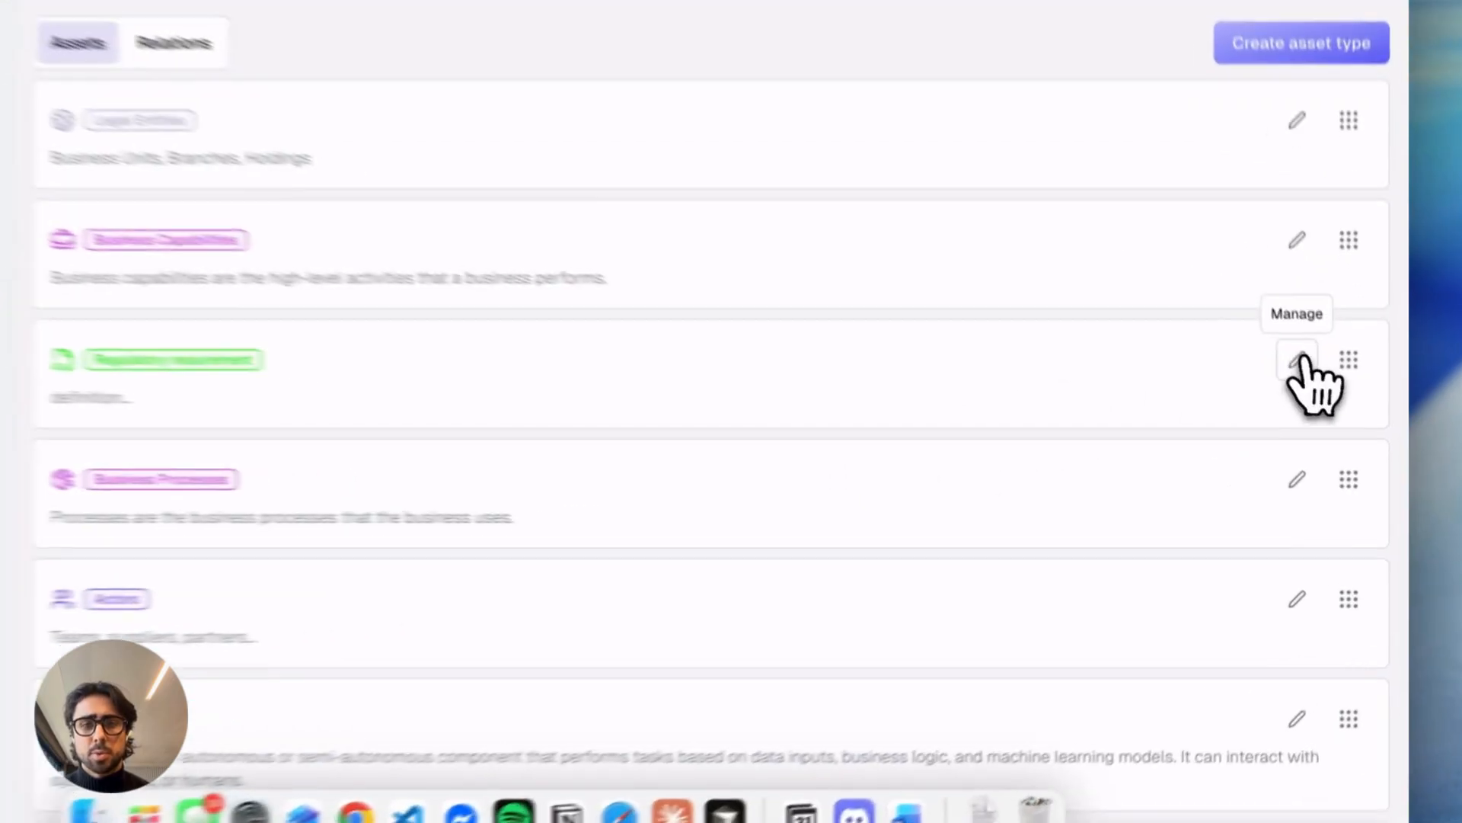
pyautogui.click(1319, 393)
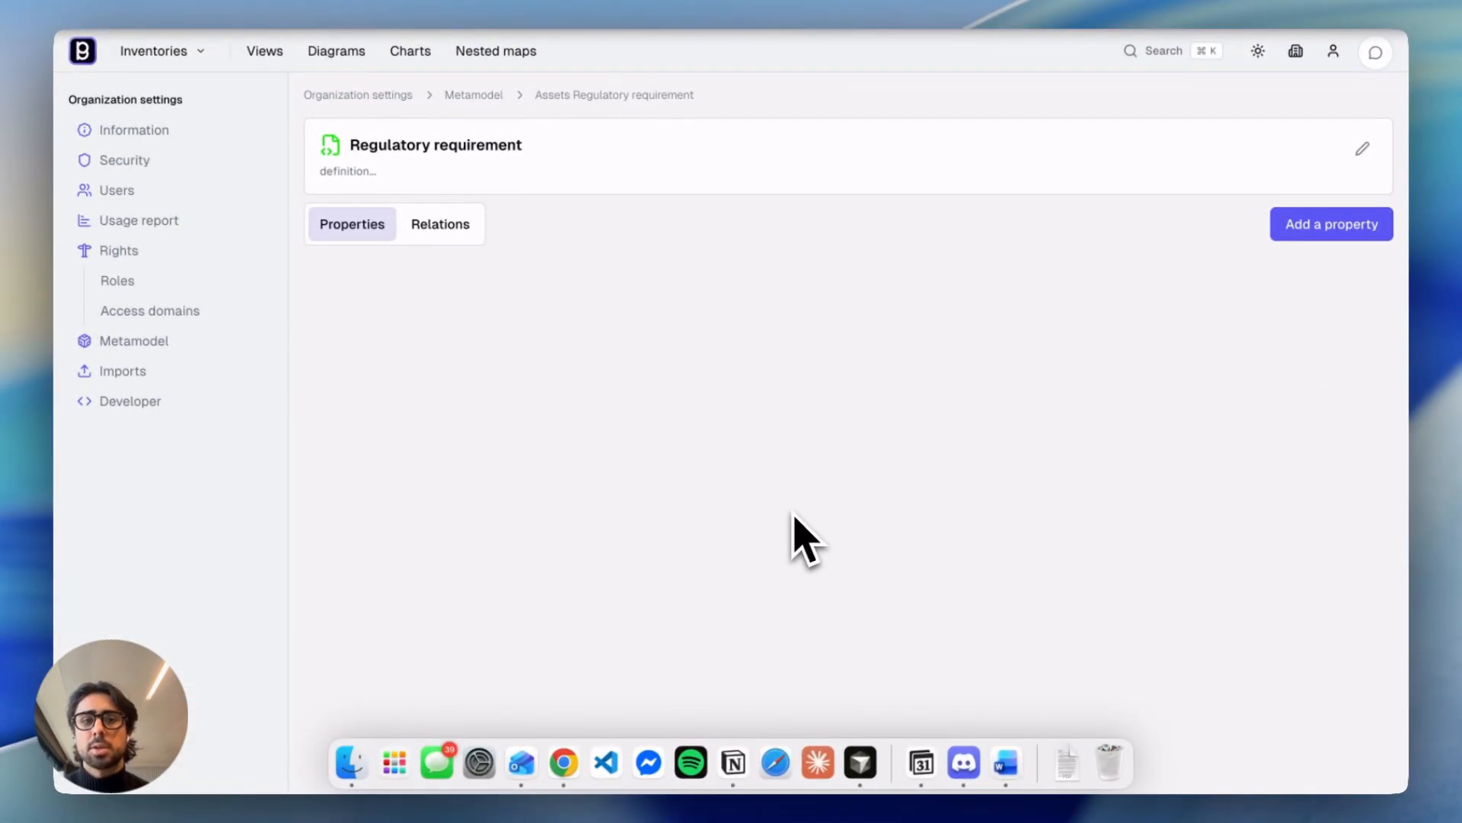
# Add a Score property named "Compliance level" with a default value of five stars and the description "..." to the Regulatory requirement type
pyautogui.click(1304, 228)
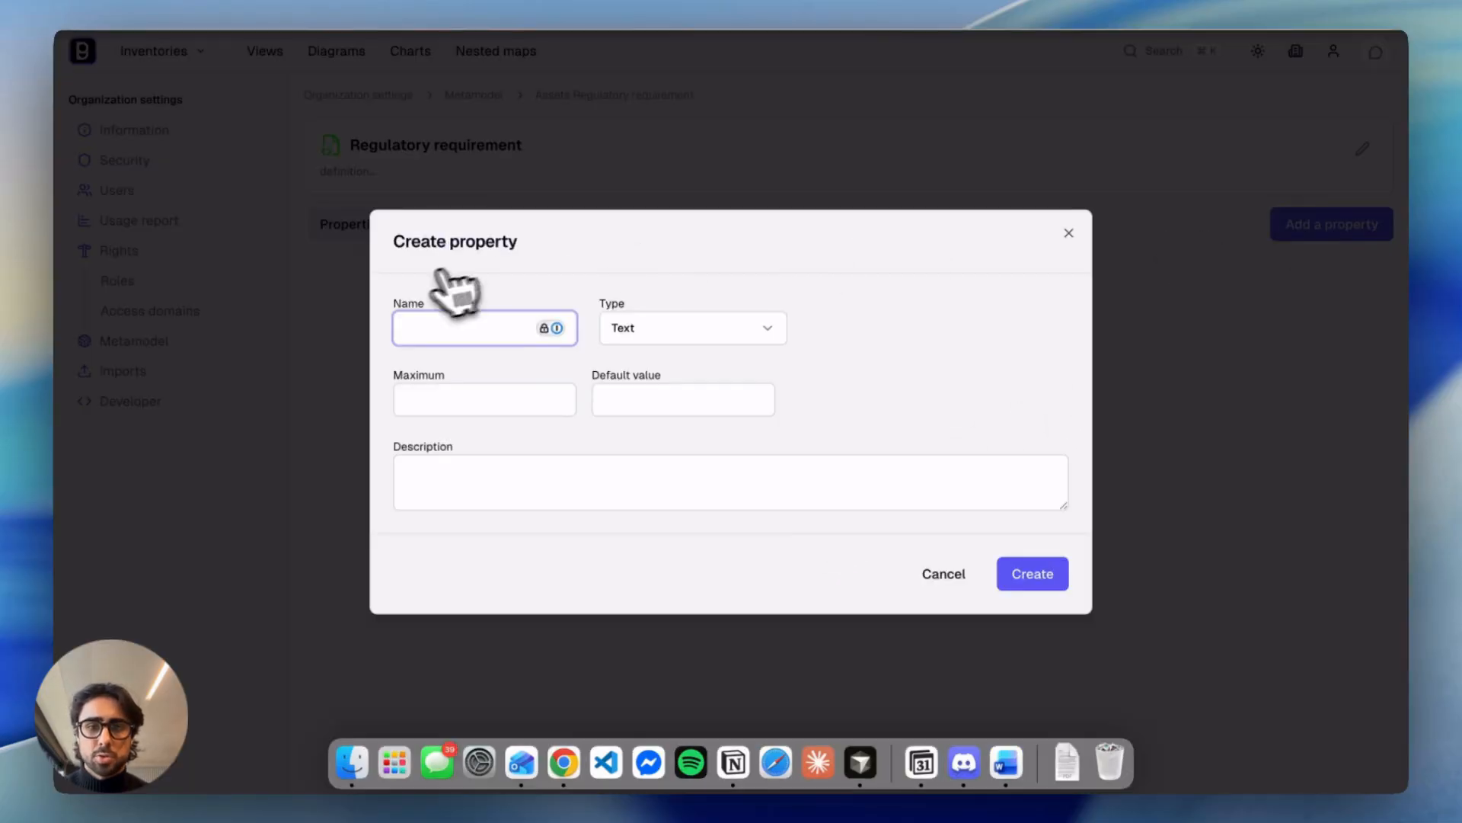
pyautogui.write('Complianc')
pyautogui.write('e level')
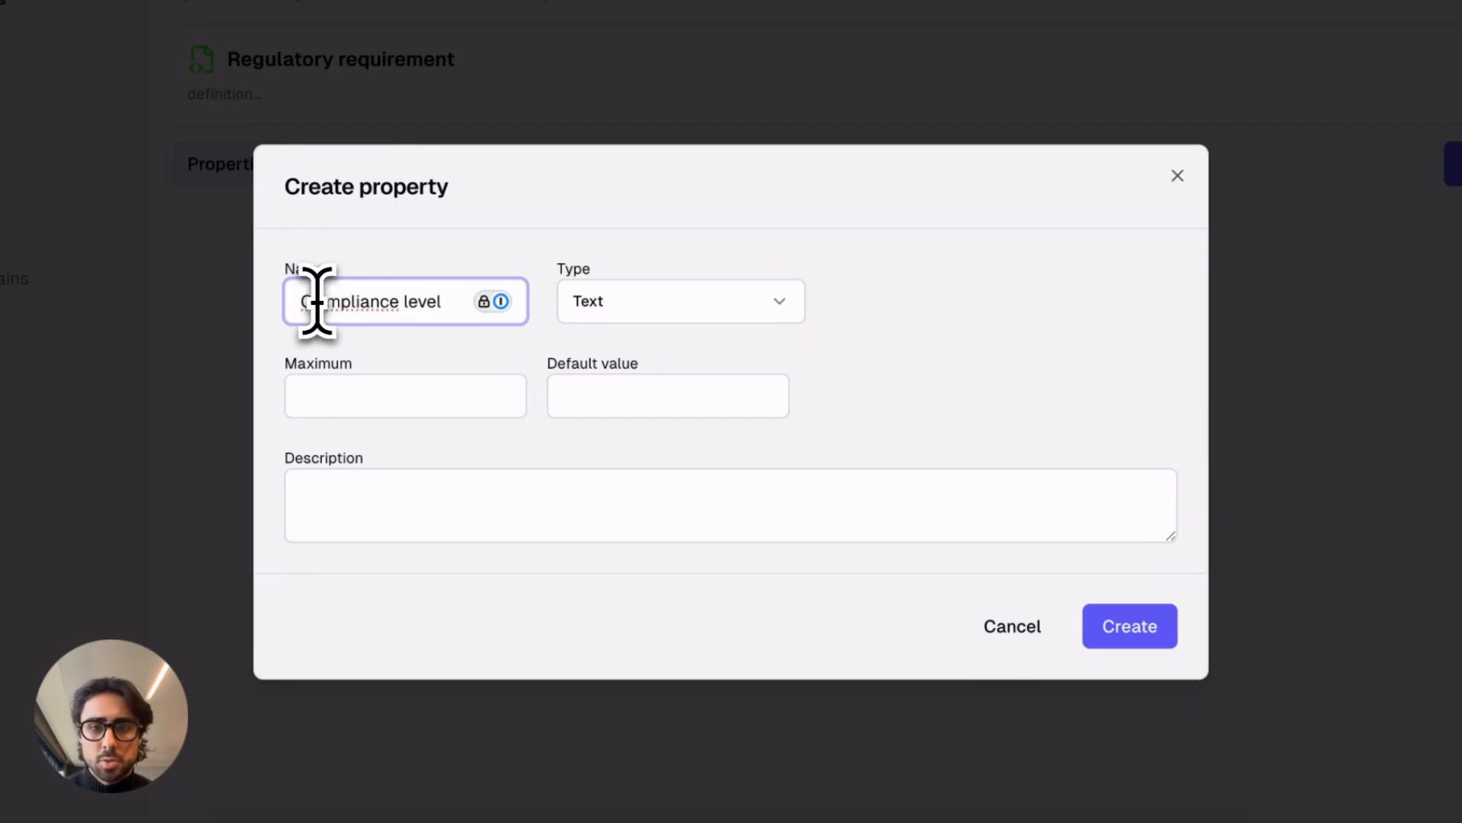
pyautogui.click(685, 301)
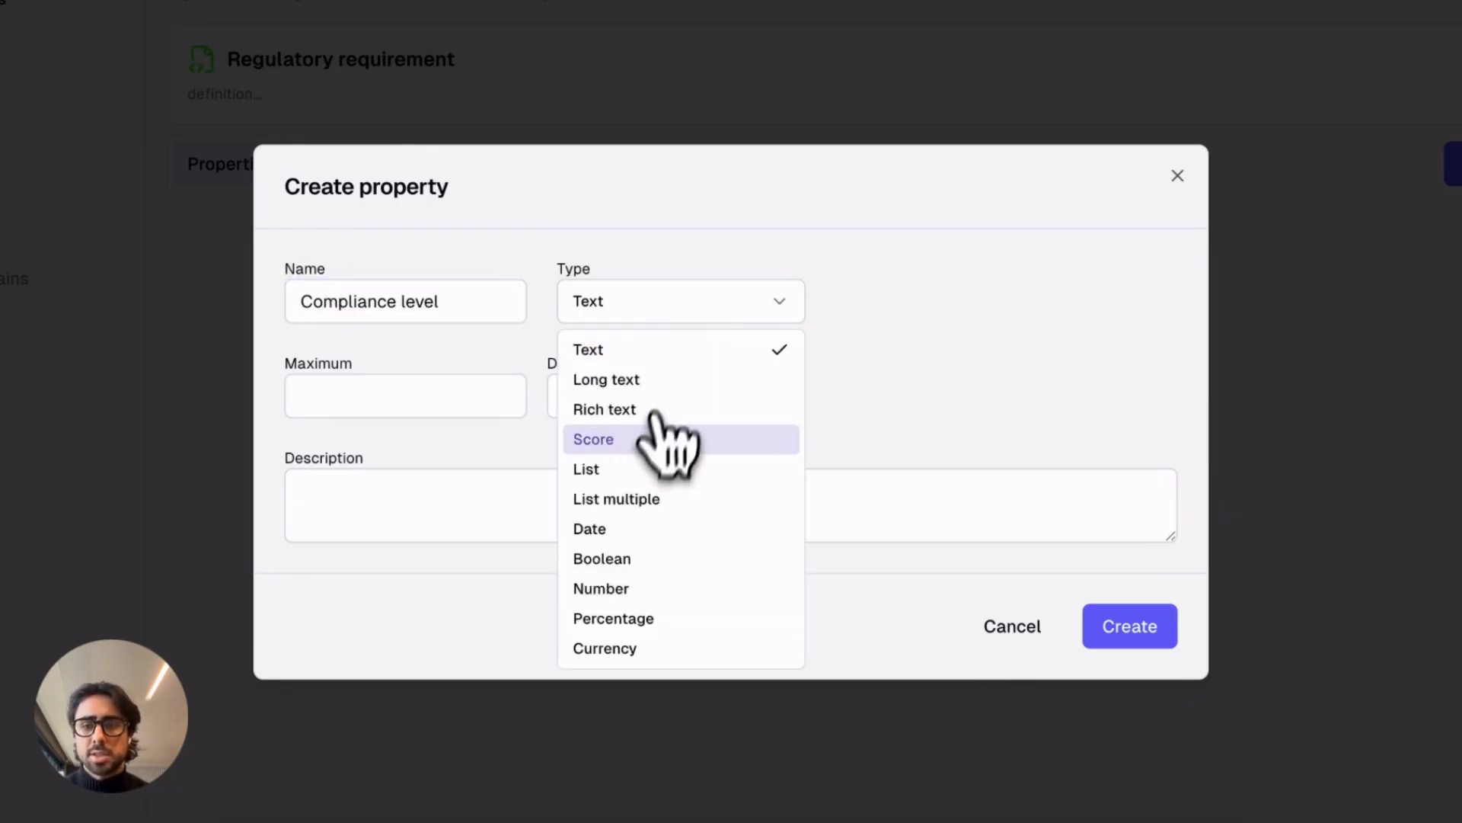
pyautogui.click(664, 434)
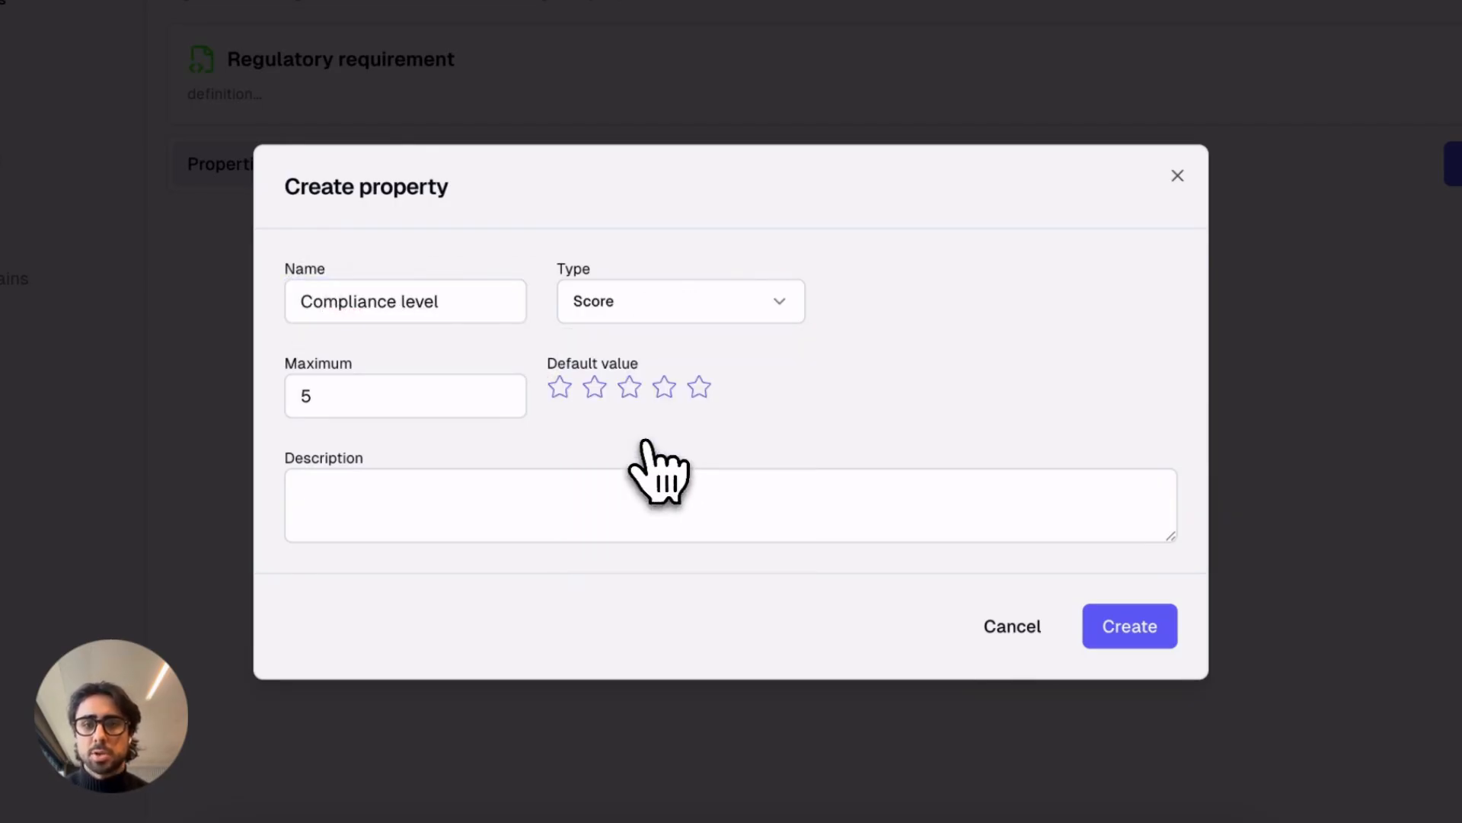
pyautogui.click(698, 387)
pyautogui.click(502, 488)
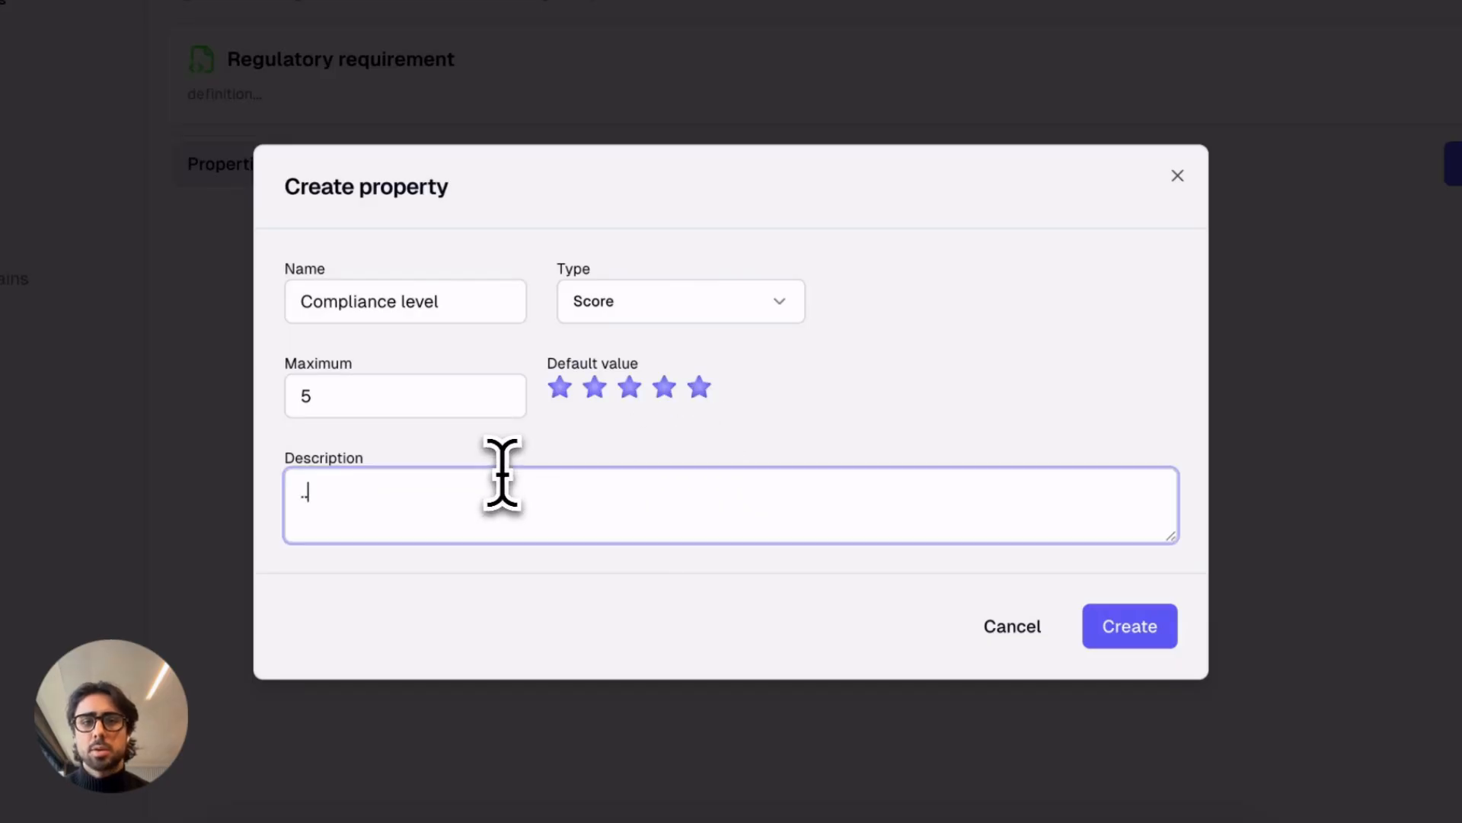
pyautogui.click(1144, 638)
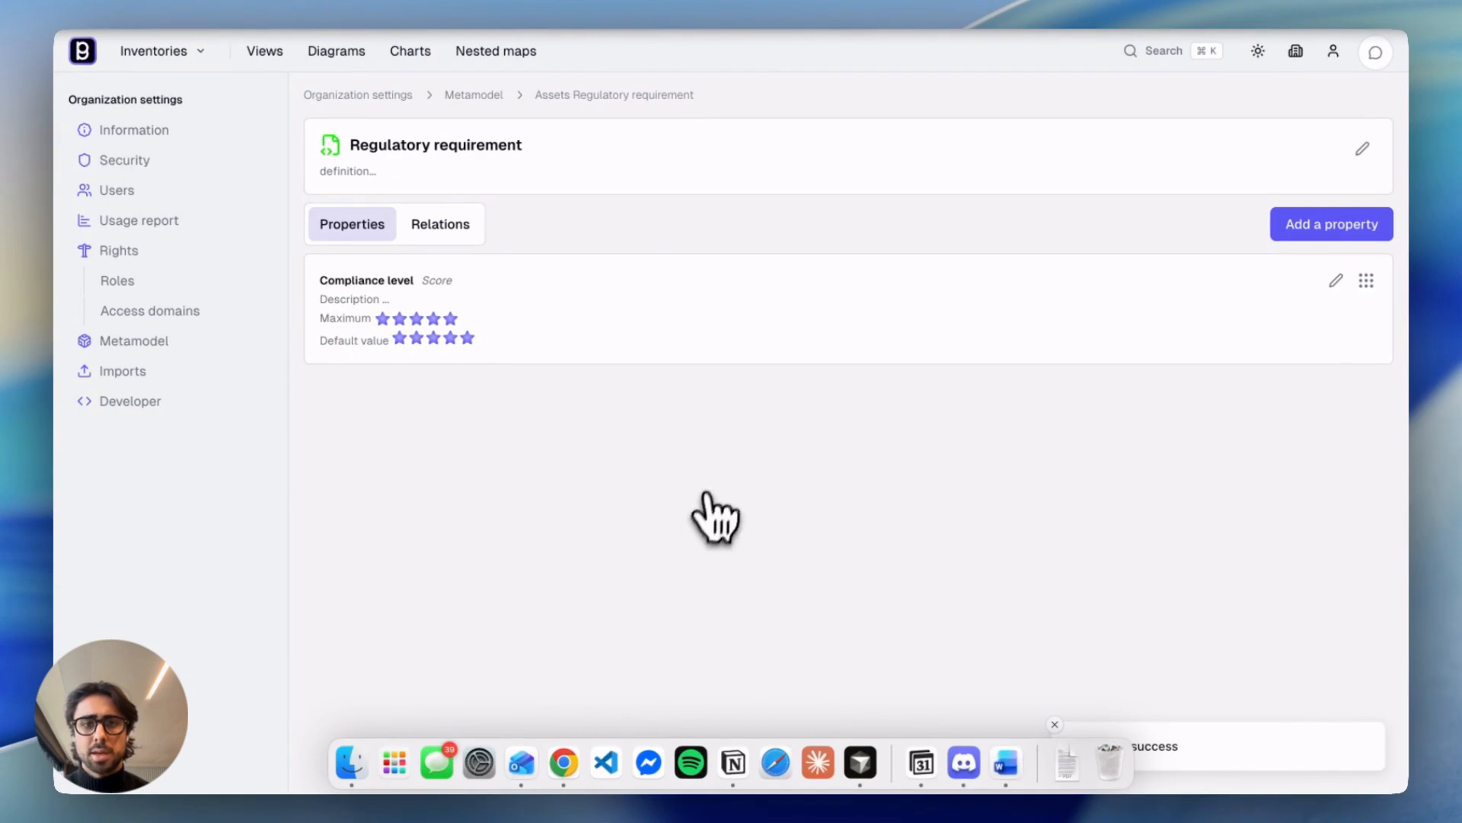
# Start a second property named "Audit status" of type List and give it three value rows
pyautogui.click(1329, 229)
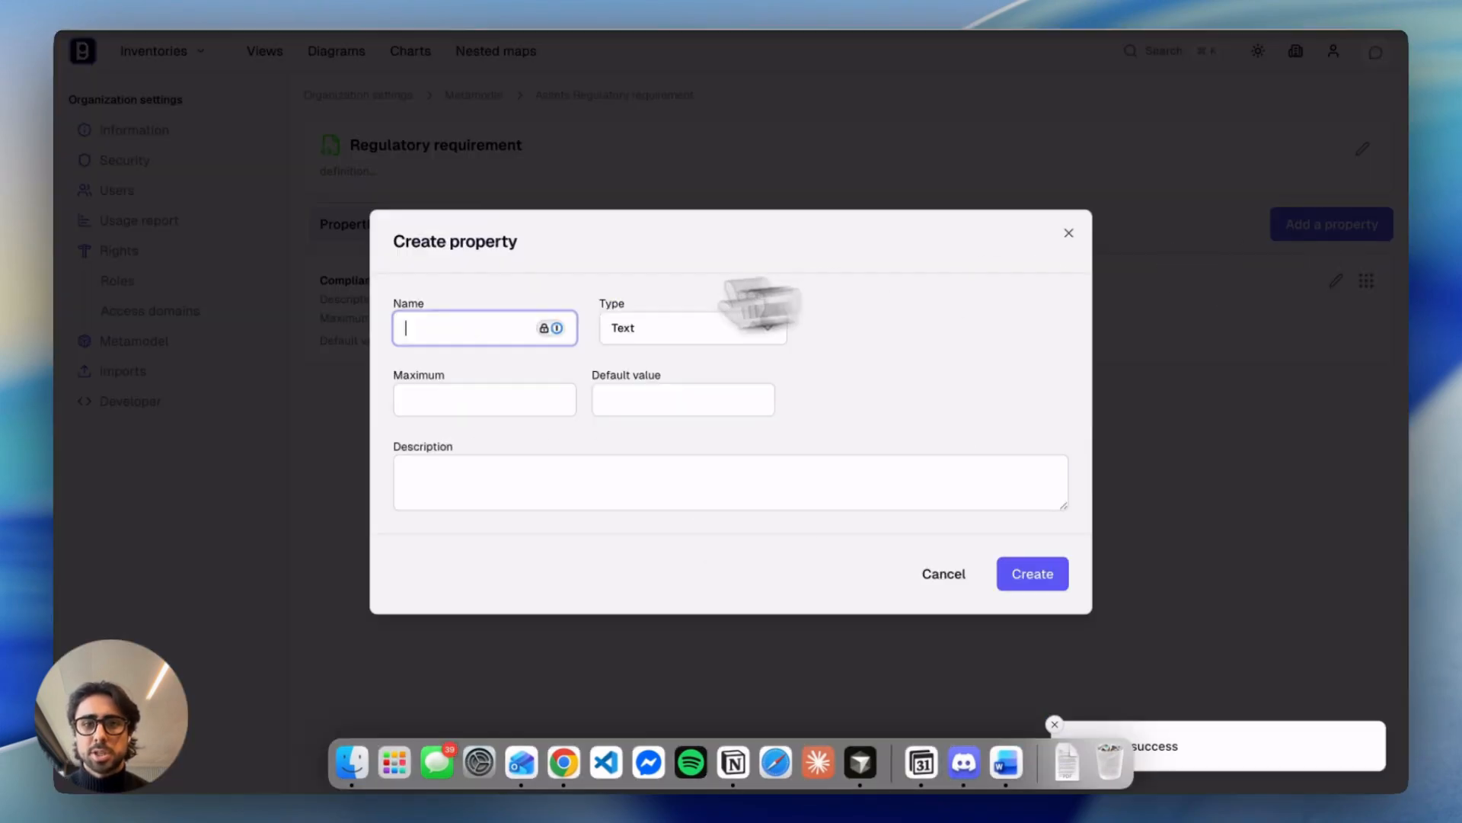
pyautogui.write('Audit status')
pyautogui.click(604, 313)
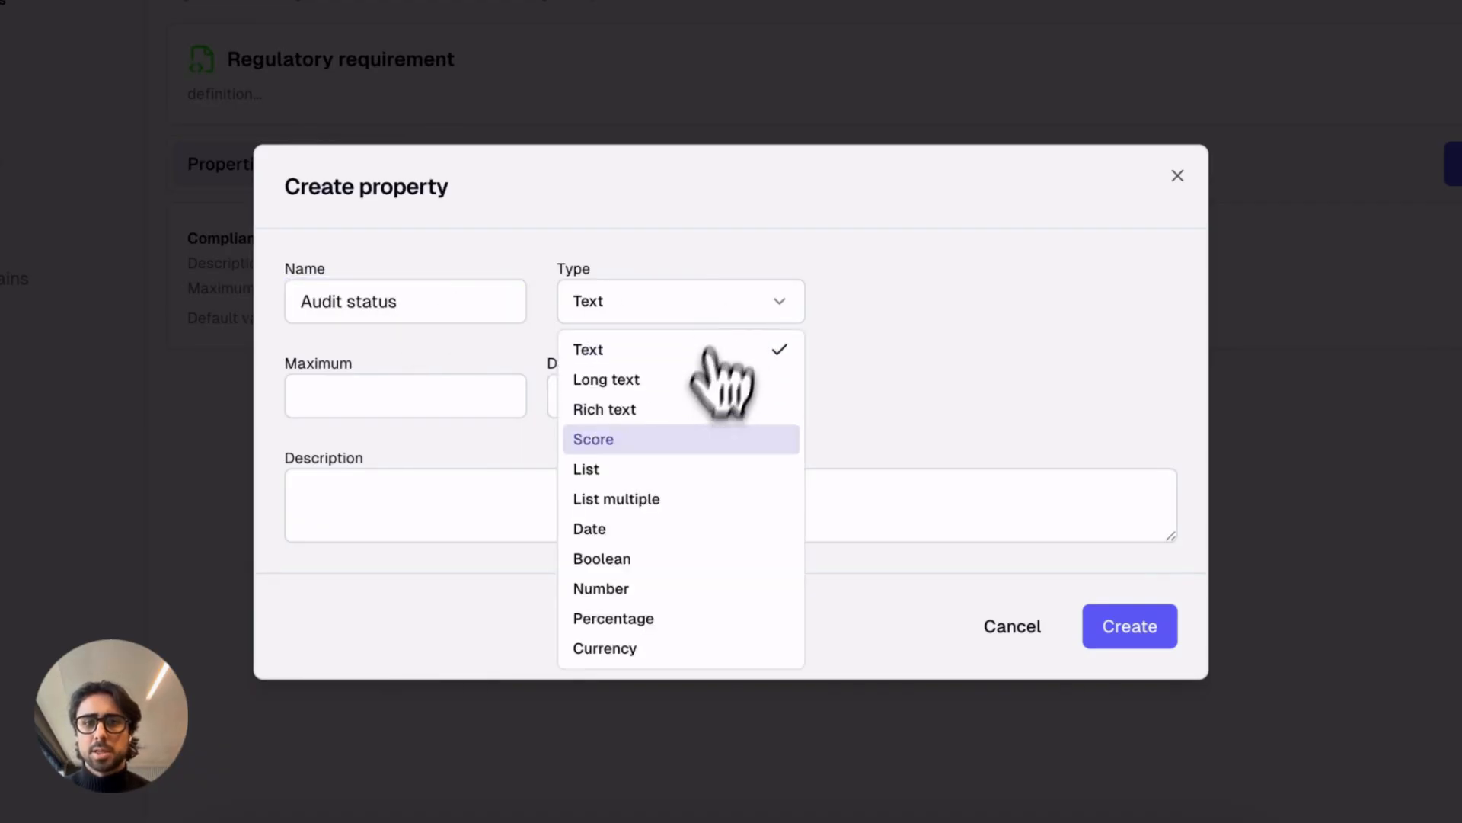
pyautogui.click(606, 471)
pyautogui.click(669, 452)
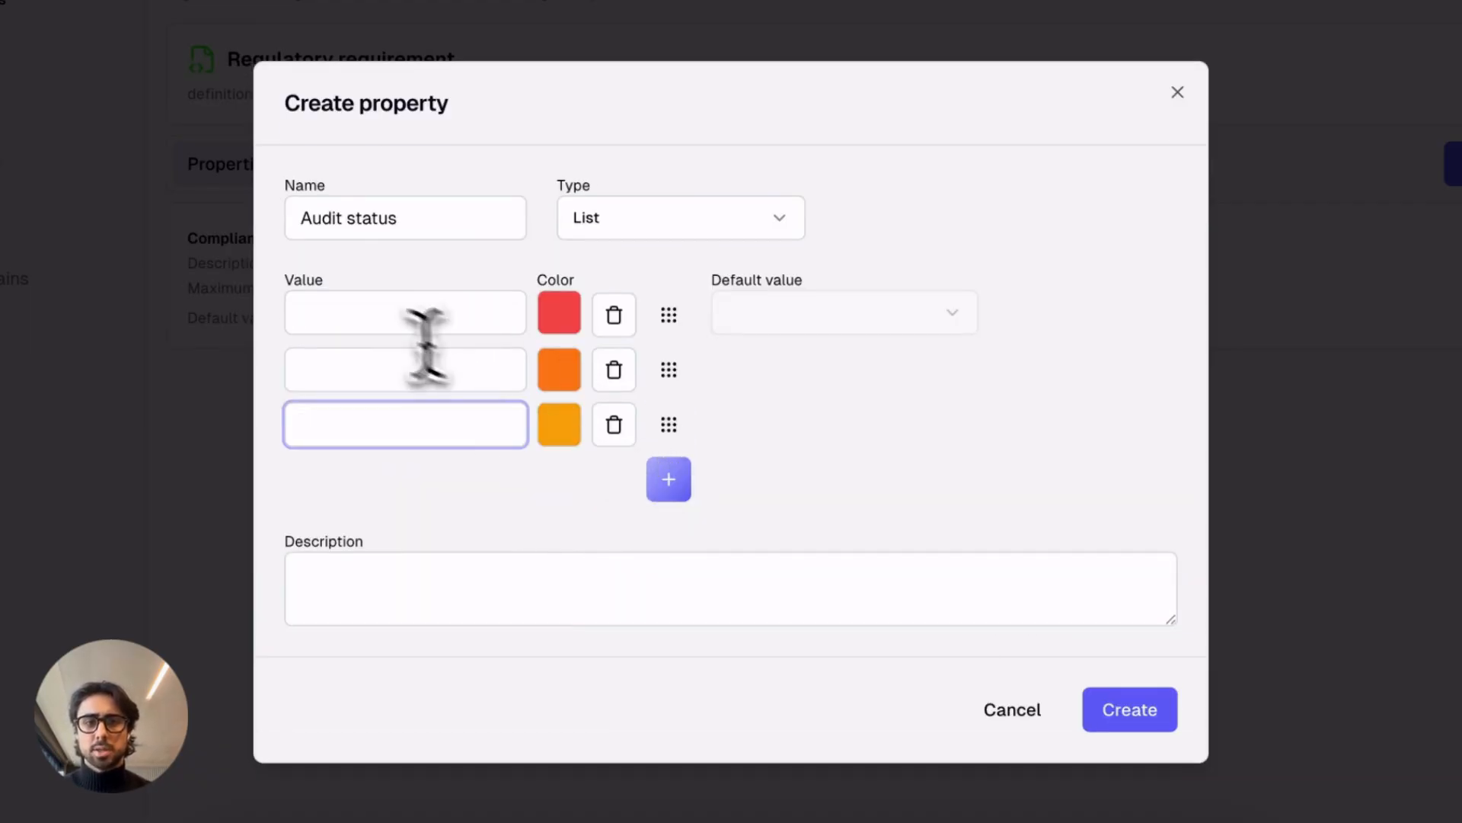
# Fill the Audit status list values with "Under review", "Compliant" and "Non-compliant"
pyautogui.click(378, 320)
pyautogui.write('Under revie')
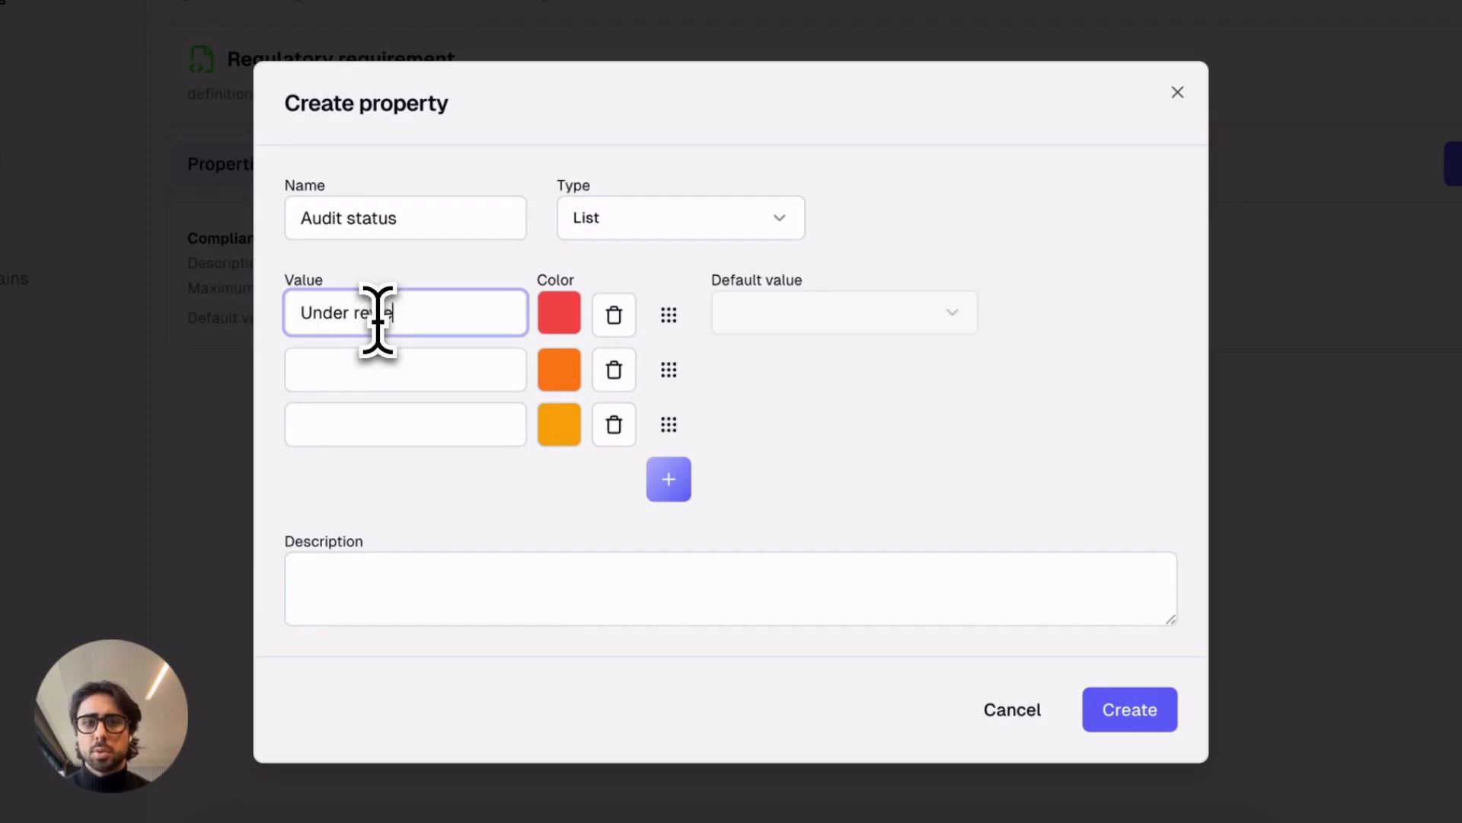
pyautogui.write('w')
pyautogui.click(378, 356)
pyautogui.write('Compli')
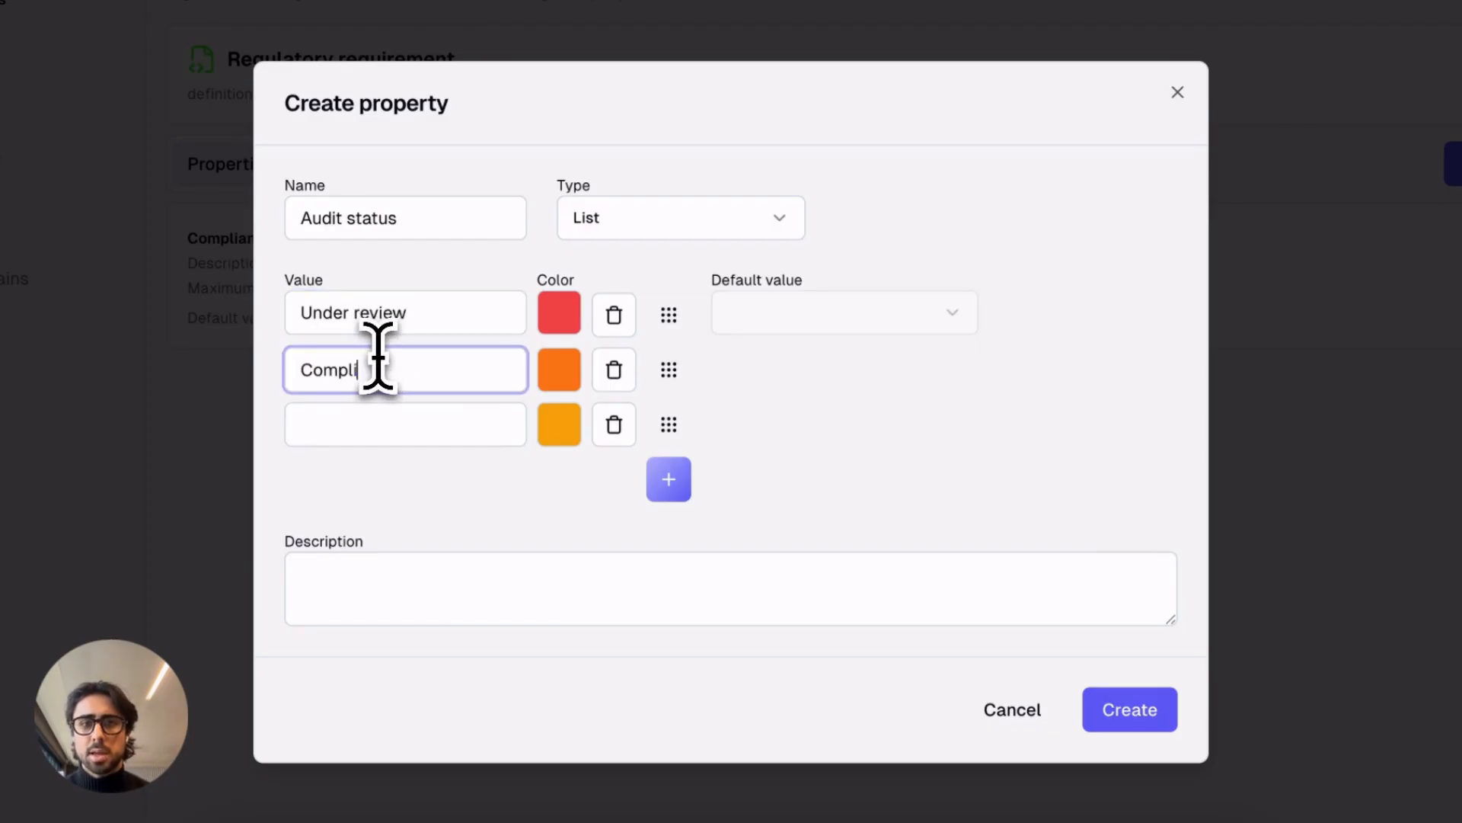
pyautogui.write('ant')
pyautogui.click(360, 424)
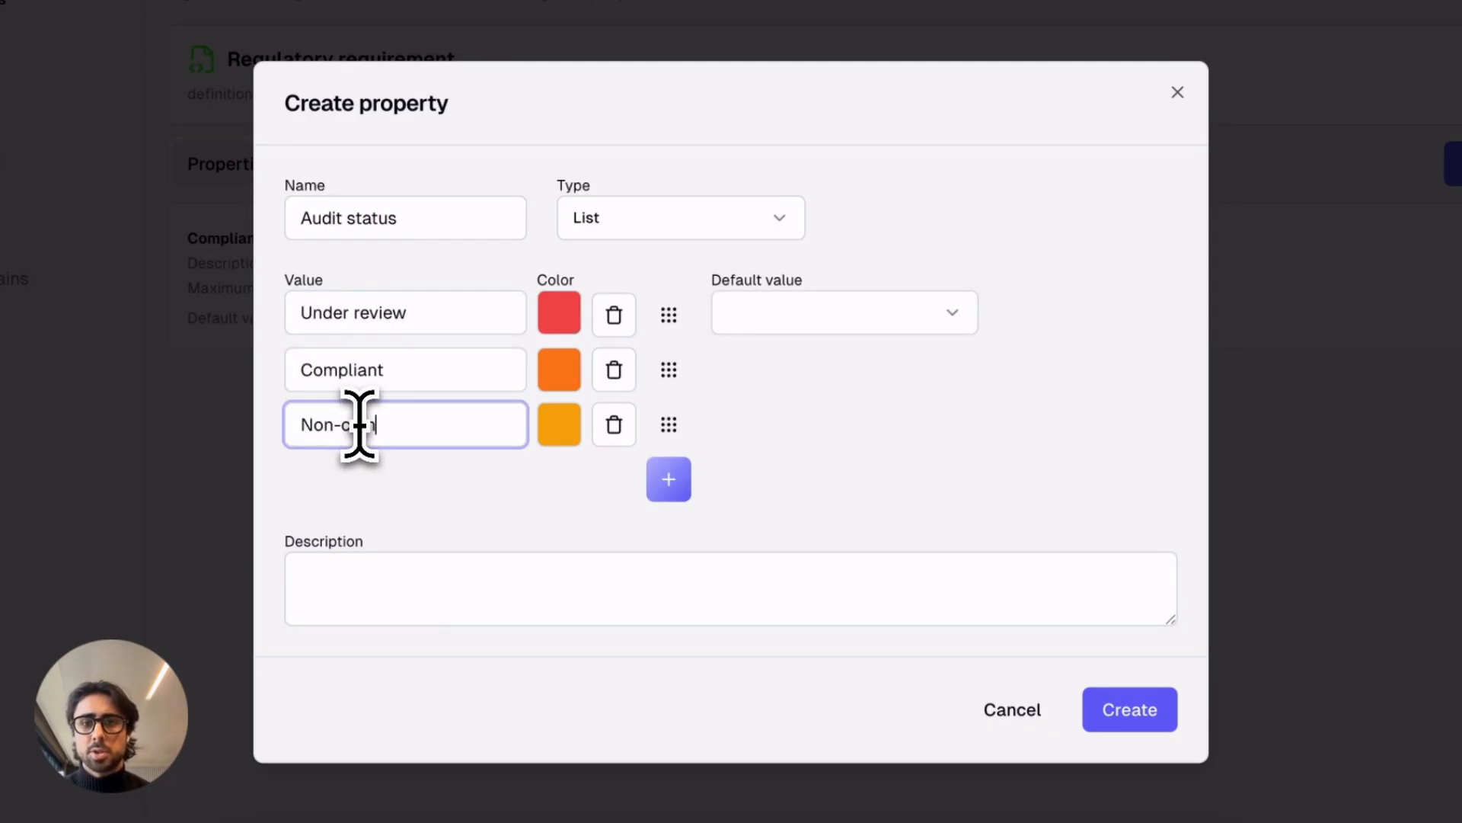
# Give Audit status the description "..." and the default value Compliant, and create the property
pyautogui.click(387, 594)
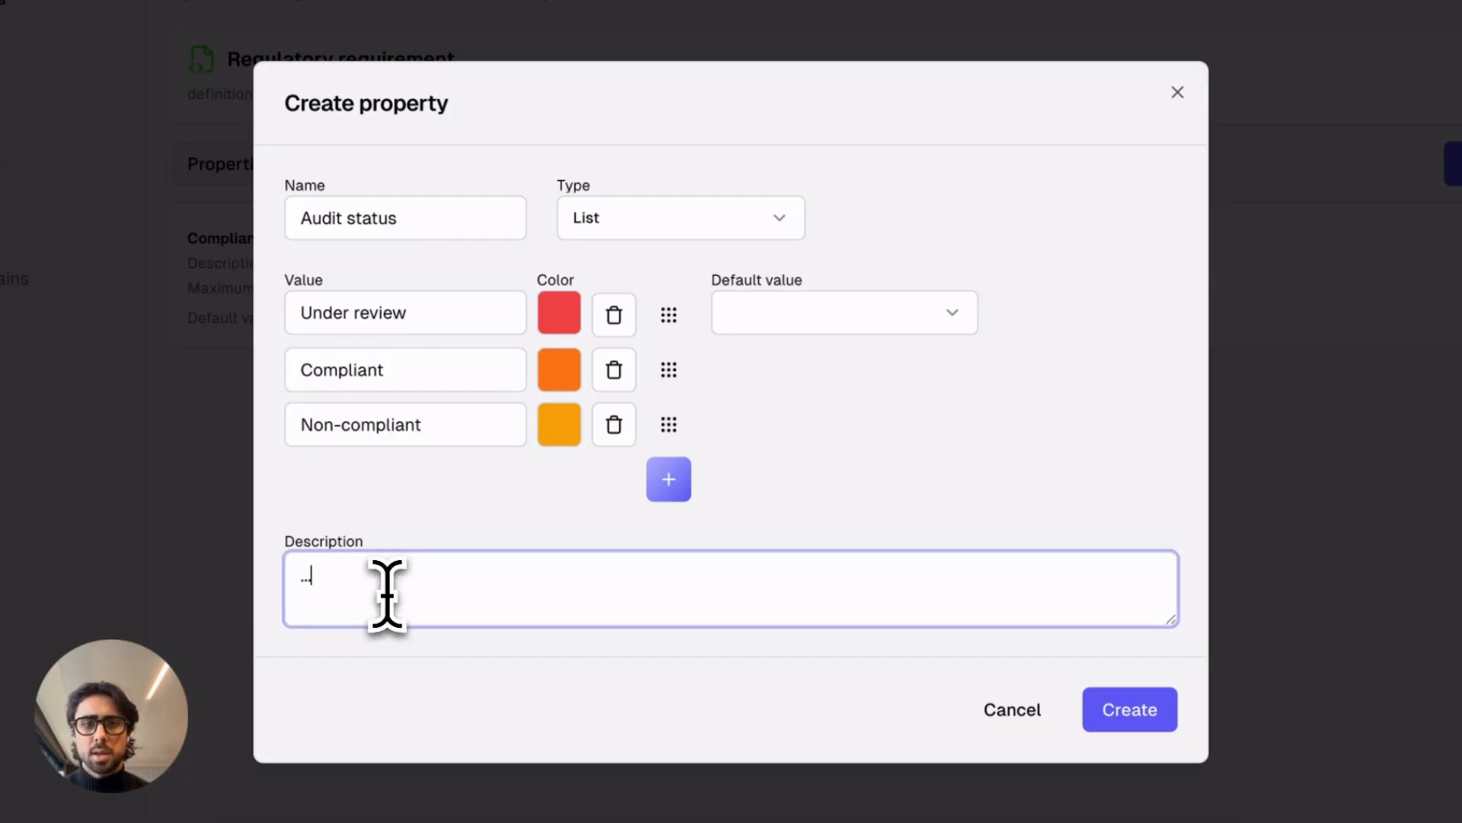
pyautogui.click(869, 316)
pyautogui.click(856, 390)
pyautogui.click(1118, 710)
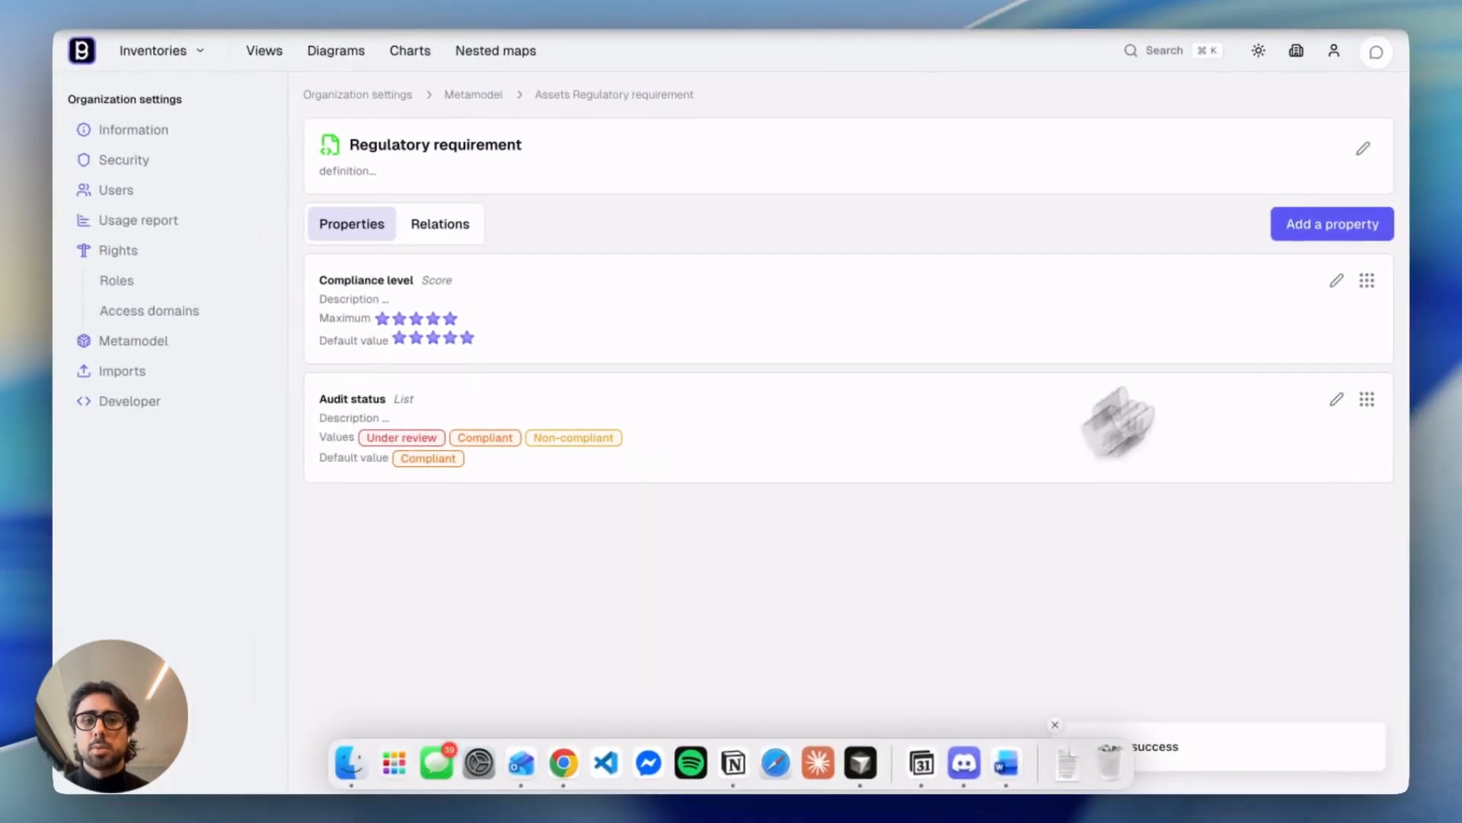
# Add a Date property named "Review date" with the description "..." and no default date
pyautogui.click(1363, 213)
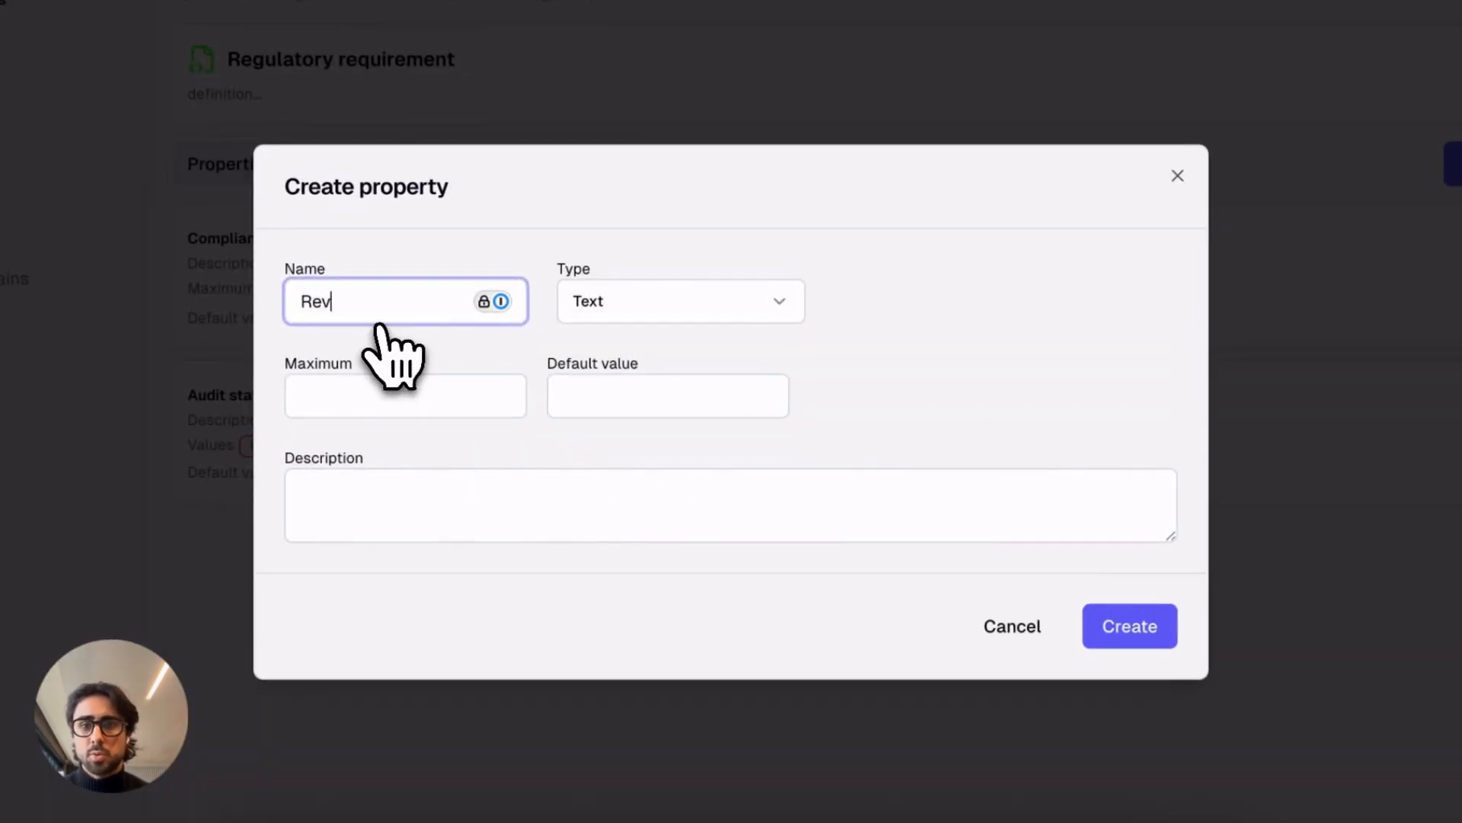
pyautogui.write('Review date')
pyautogui.click(598, 312)
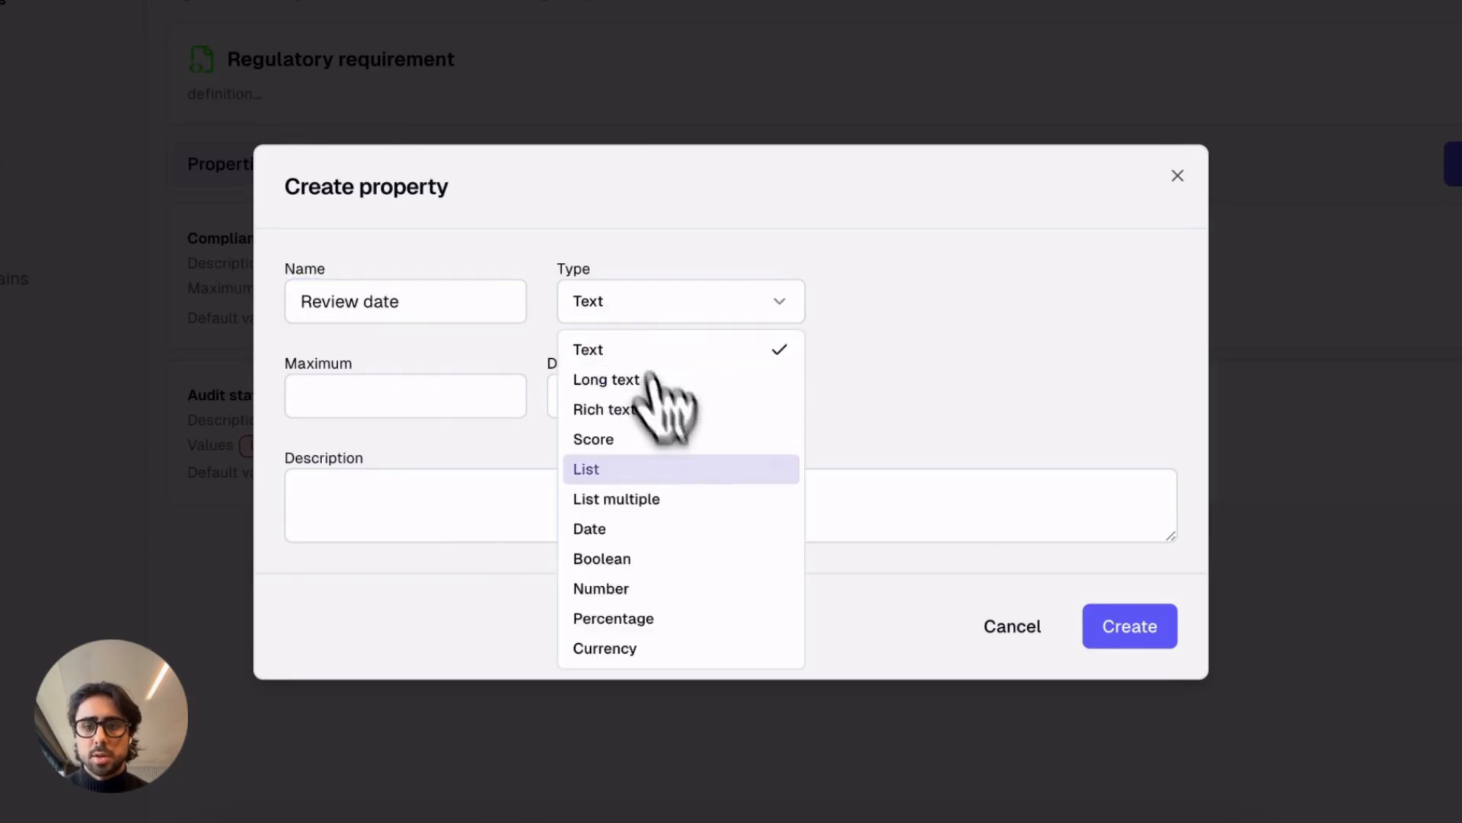
pyautogui.click(659, 526)
pyautogui.click(381, 393)
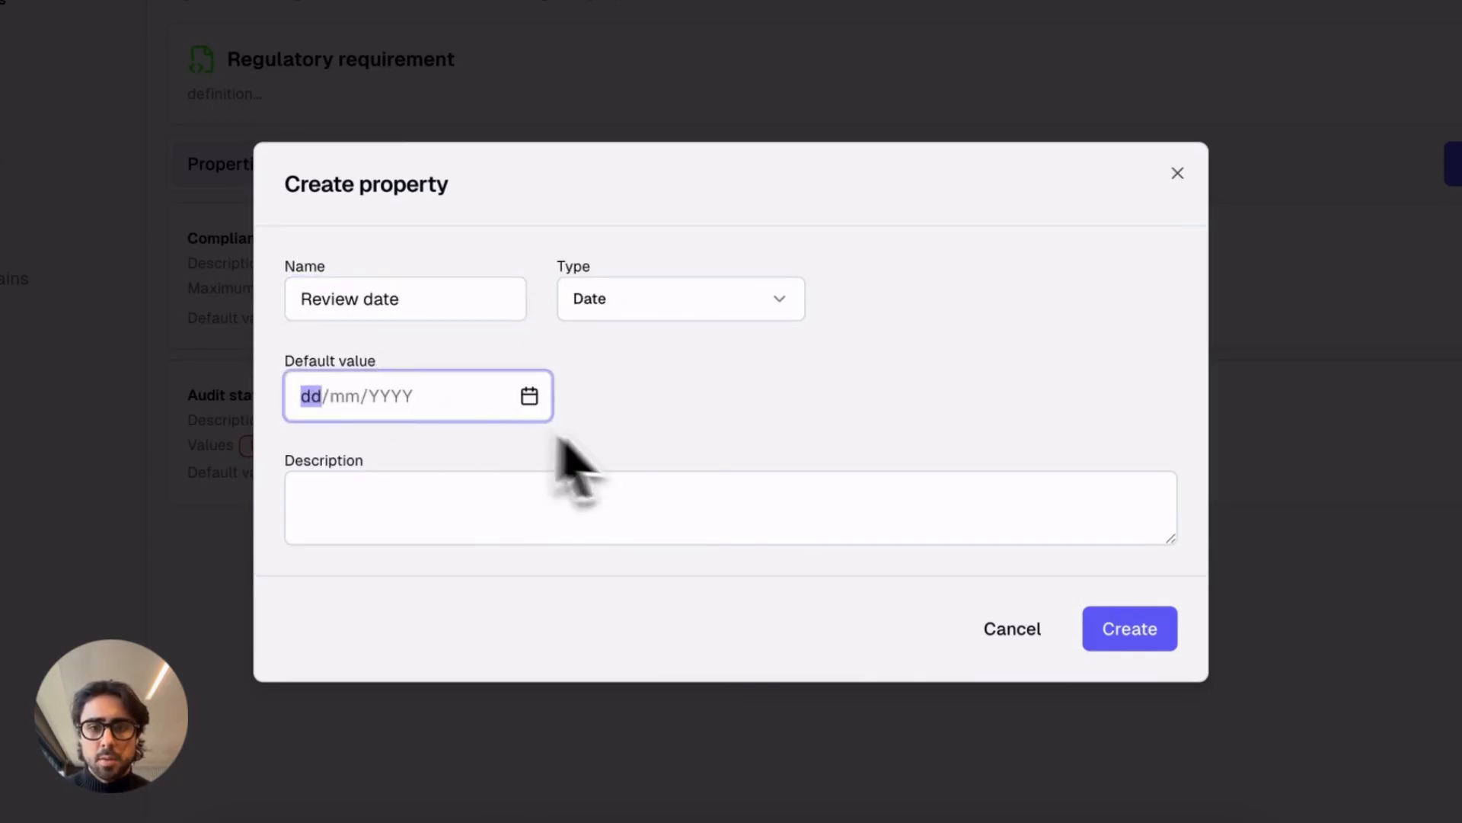
pyautogui.click(609, 494)
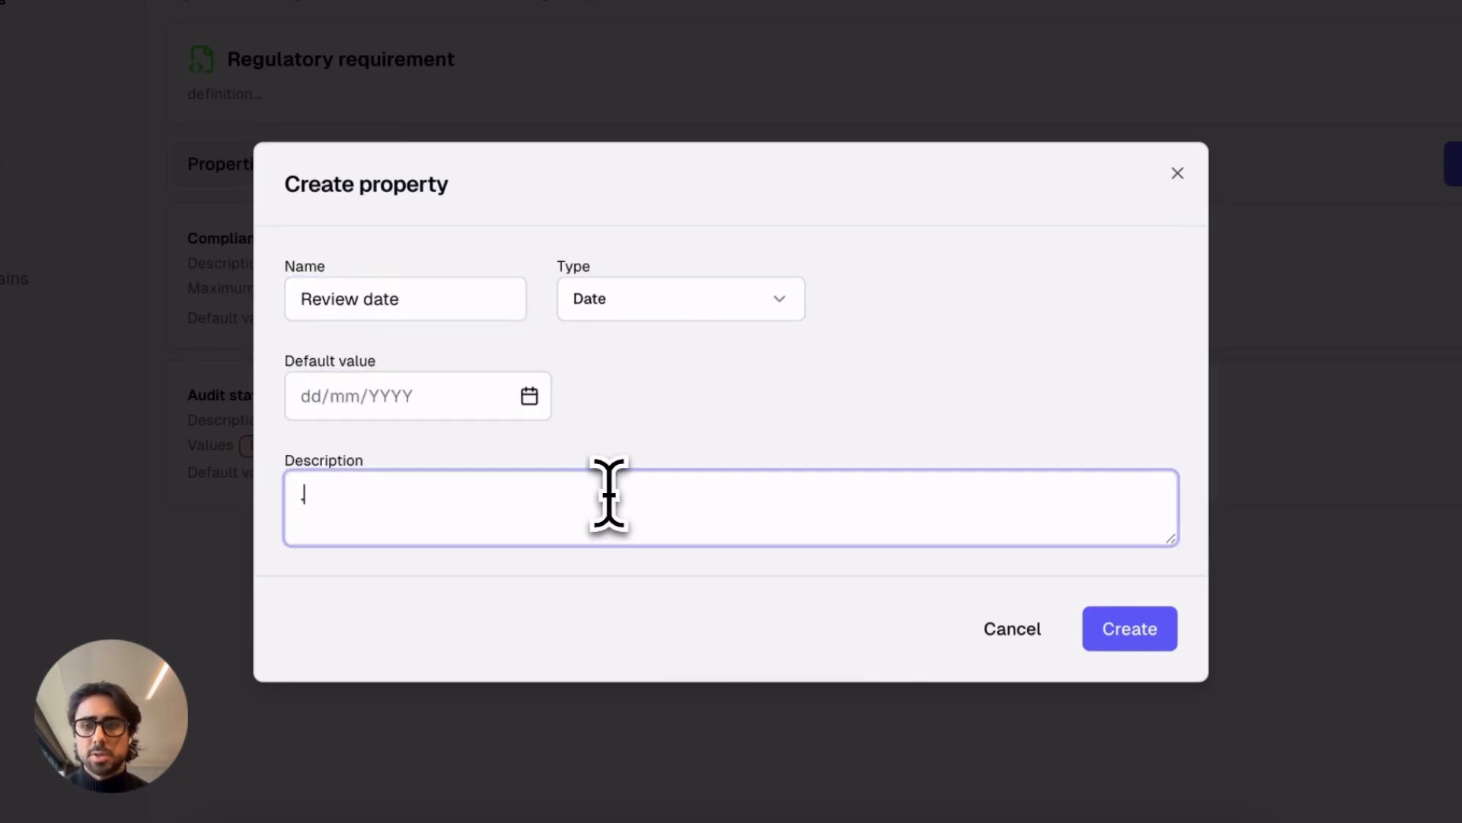
pyautogui.click(1142, 640)
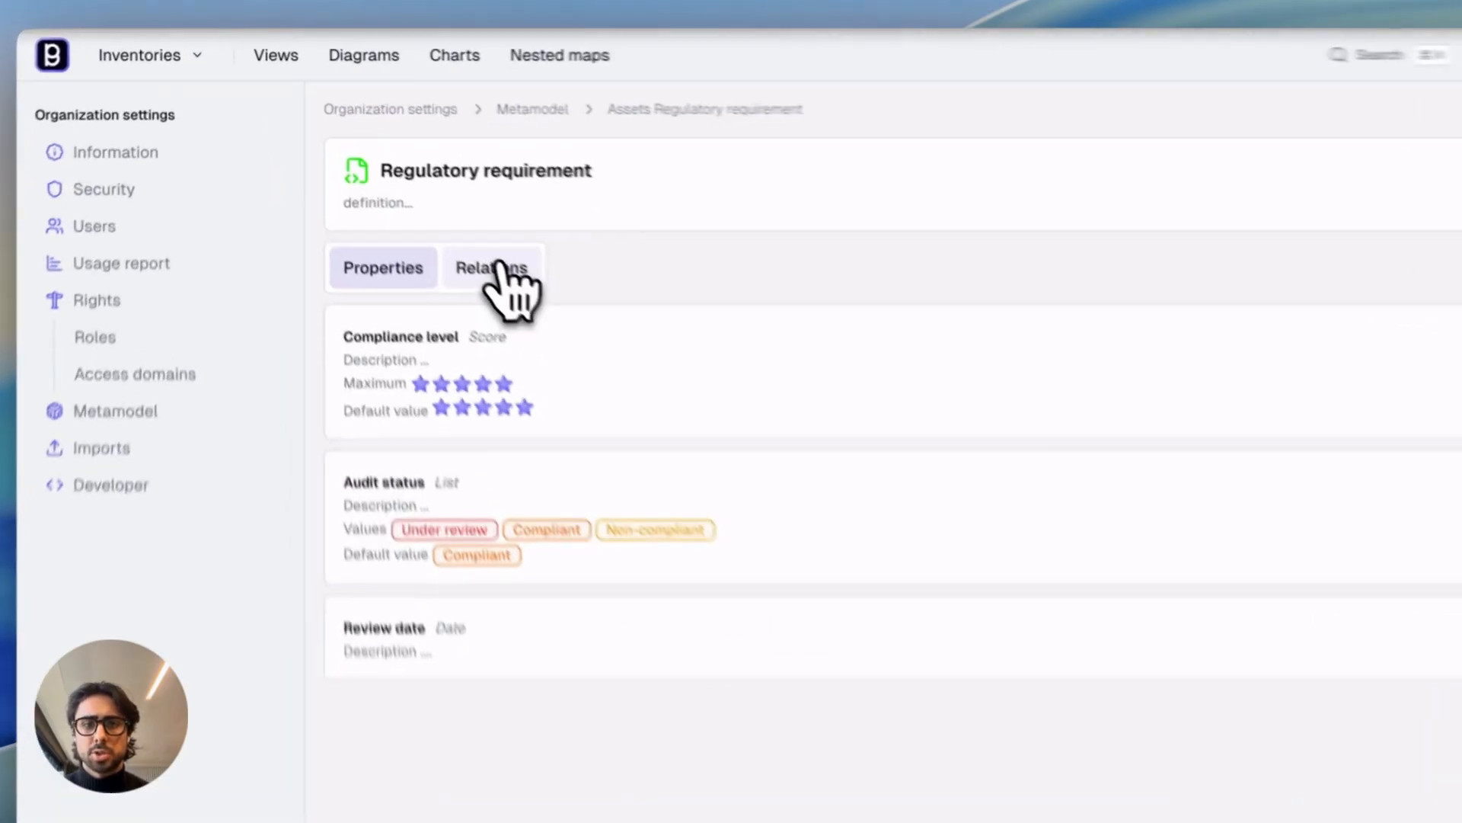
# Start a relation type named "Affects" from Regulatory requirement to Business Capabilities
pyautogui.click(443, 223)
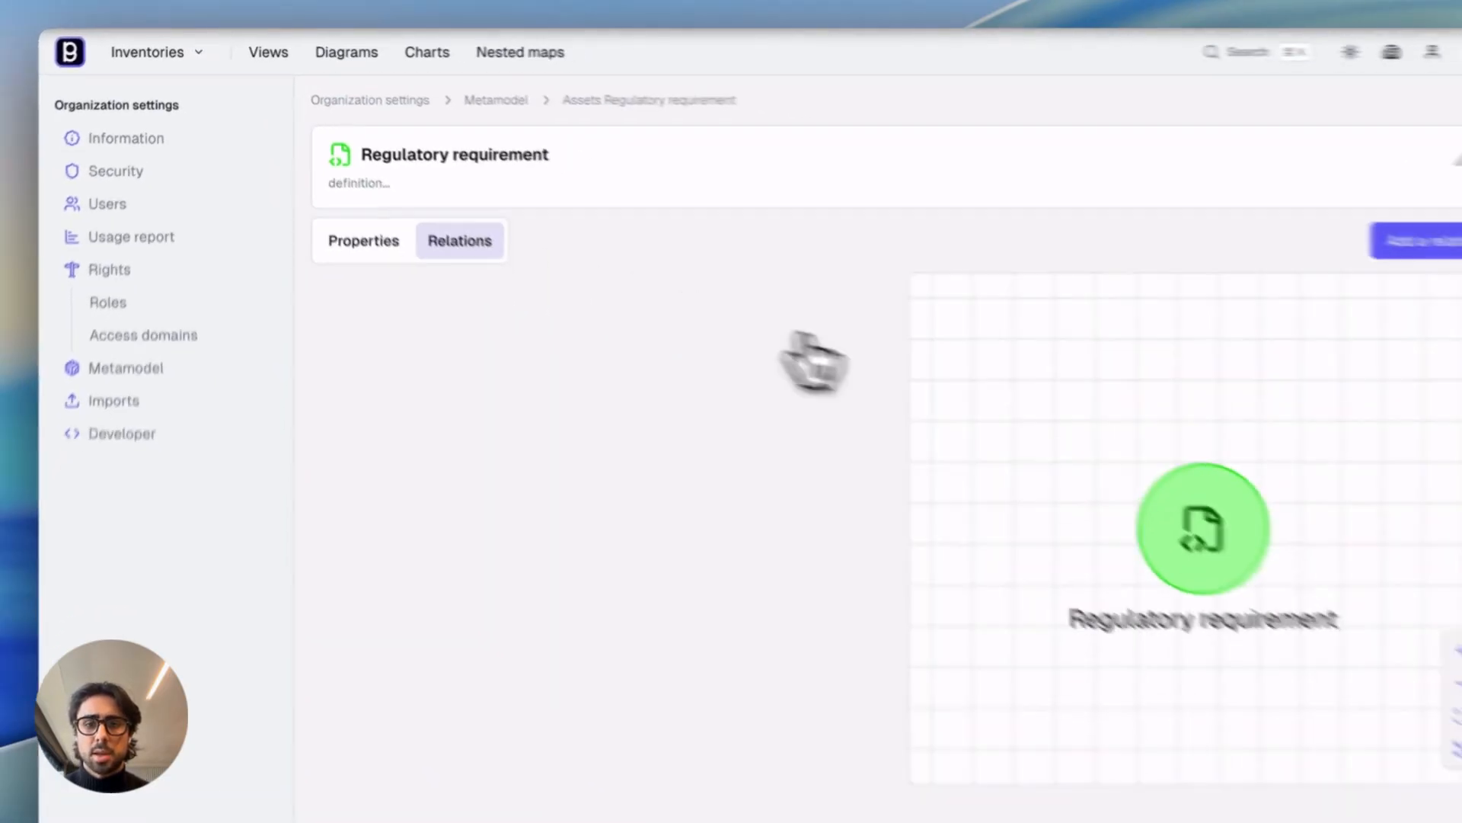
pyautogui.scroll(-5, 1123, 487)
pyautogui.scroll(5, 1120, 479)
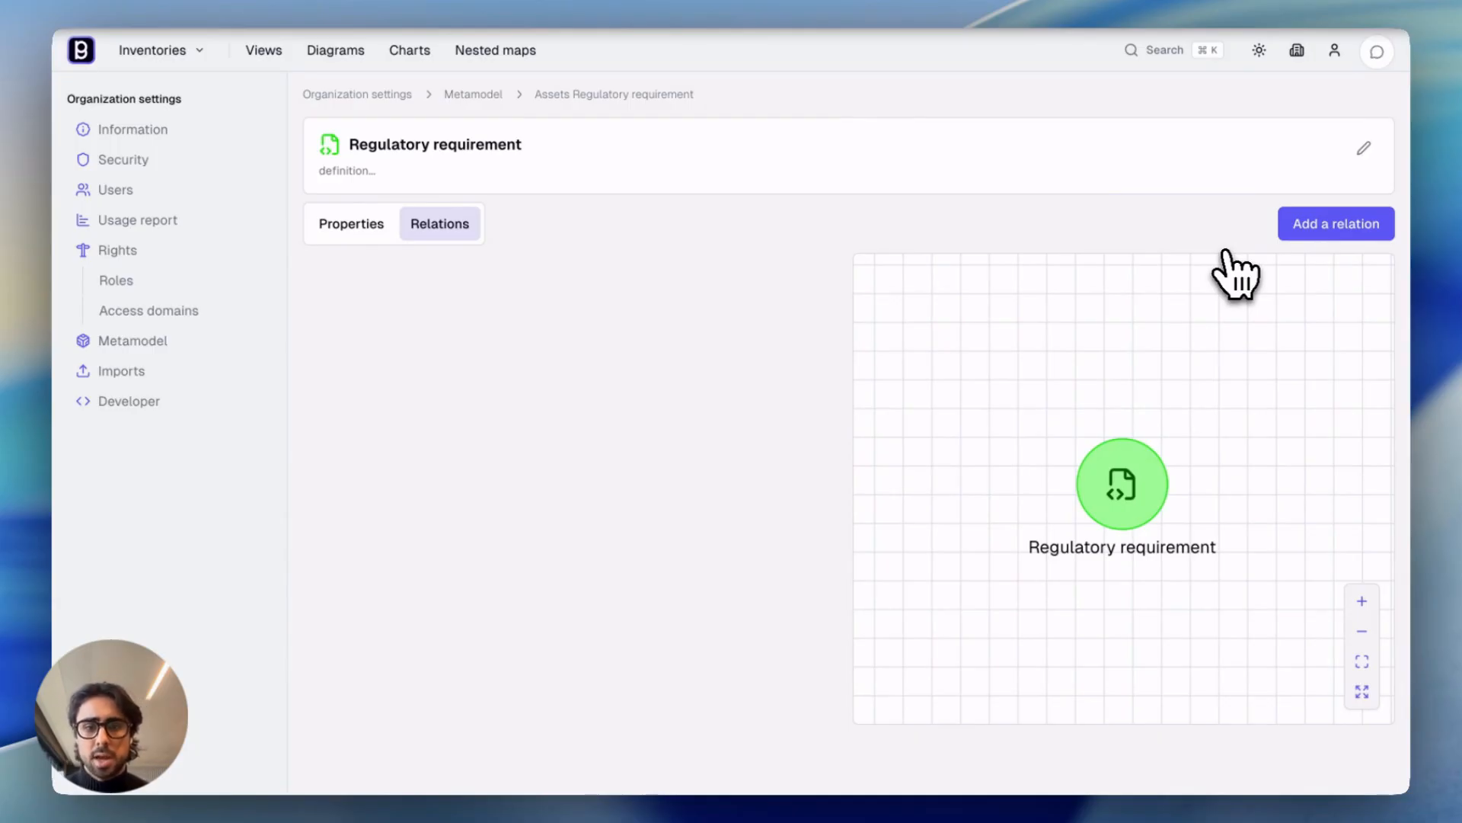
pyautogui.click(1336, 224)
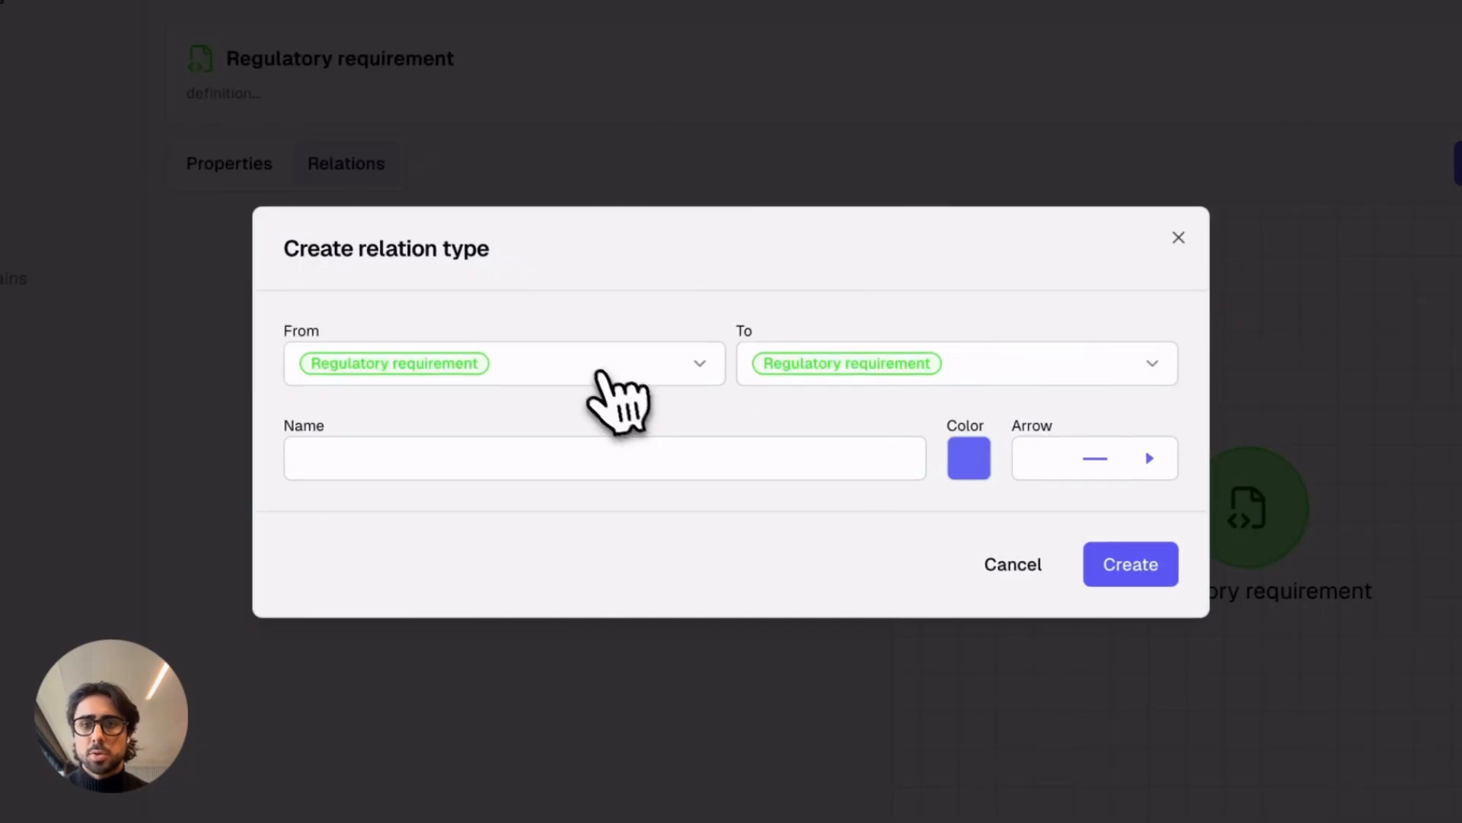
pyautogui.click(883, 370)
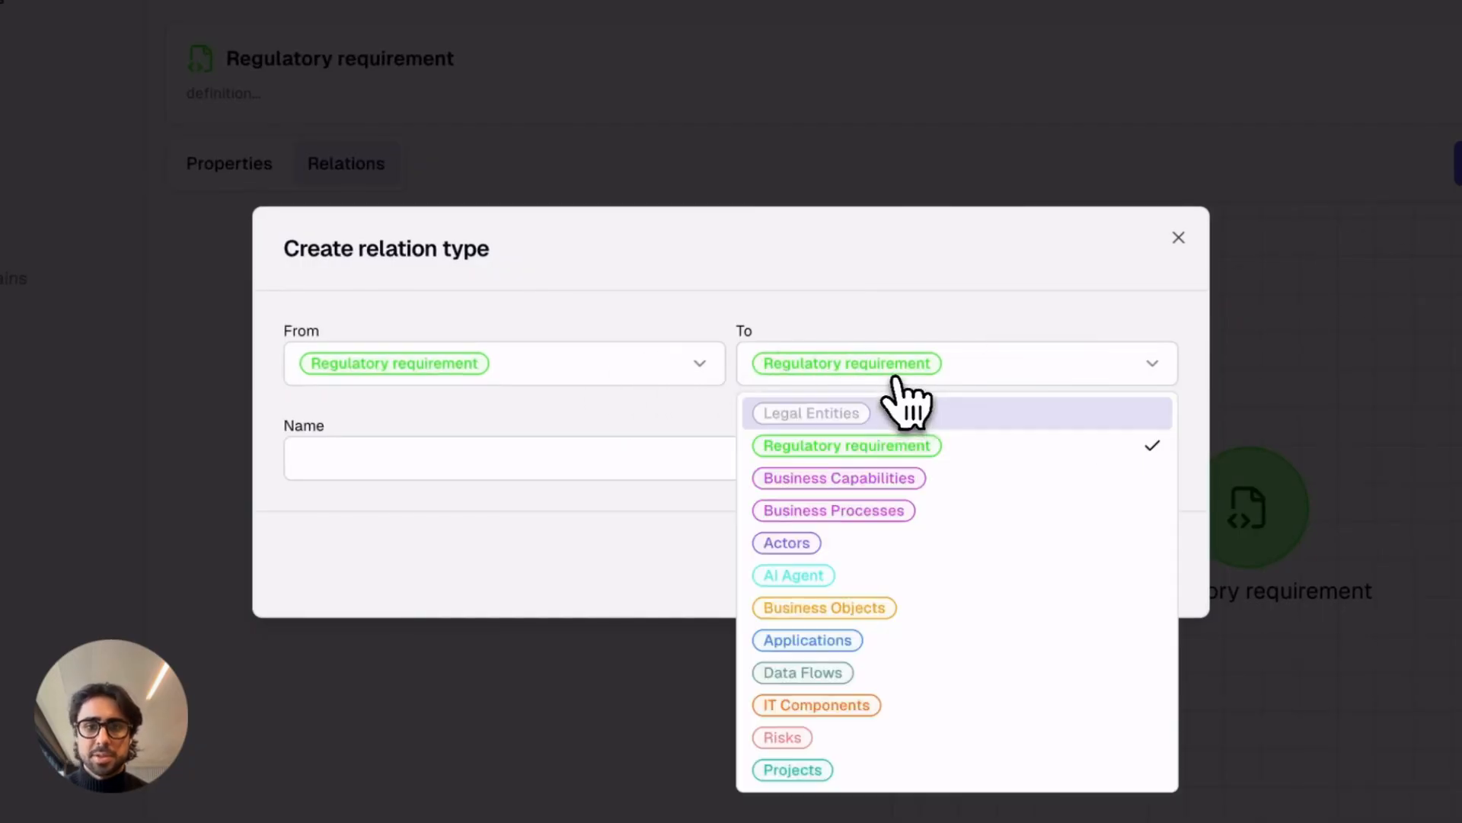
pyautogui.click(890, 481)
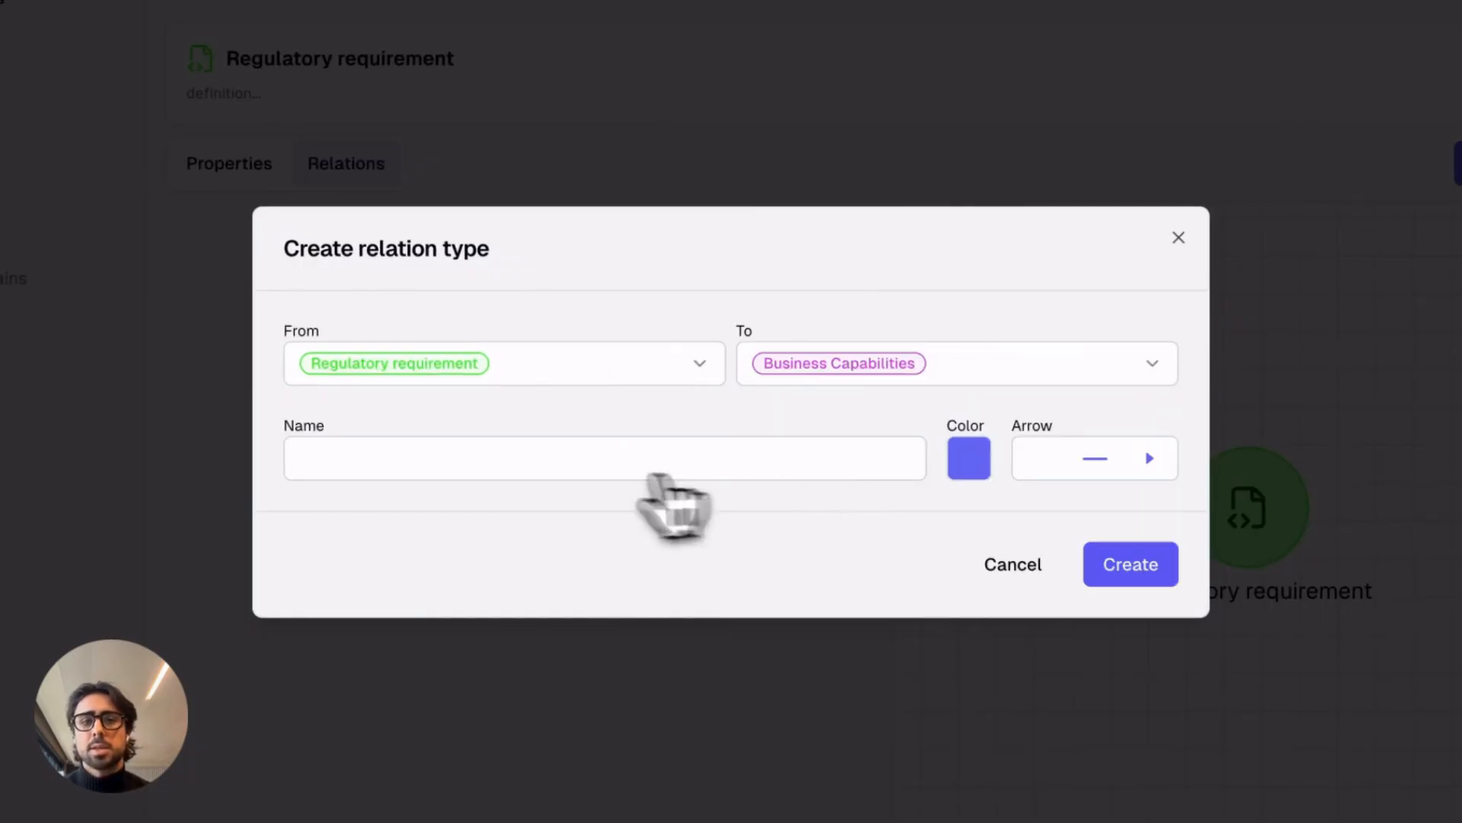
pyautogui.click(570, 471)
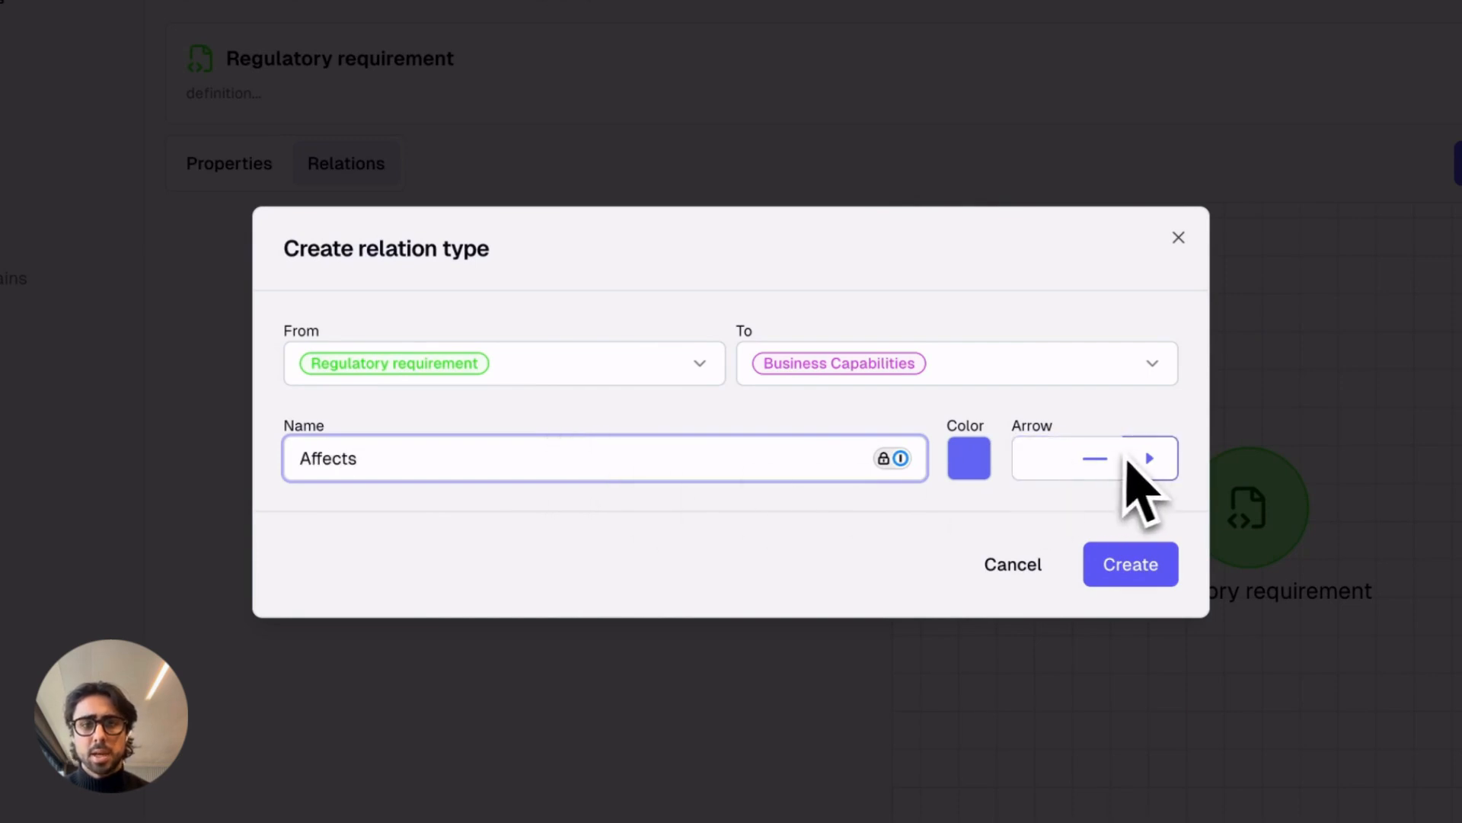
# Give the Affects relation a light green color and create it
pyautogui.click(979, 454)
pyautogui.click(1022, 731)
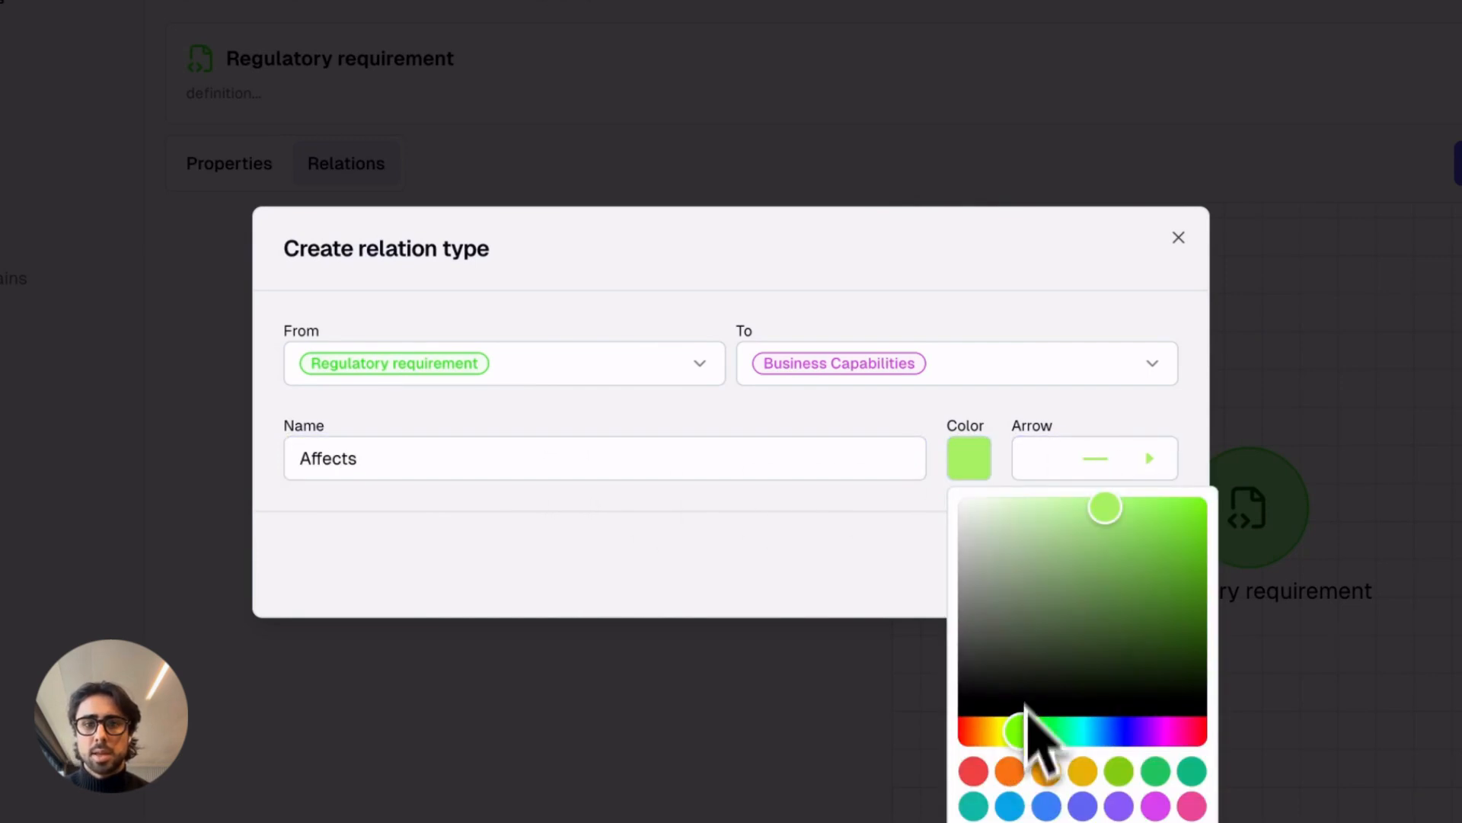
pyautogui.click(823, 604)
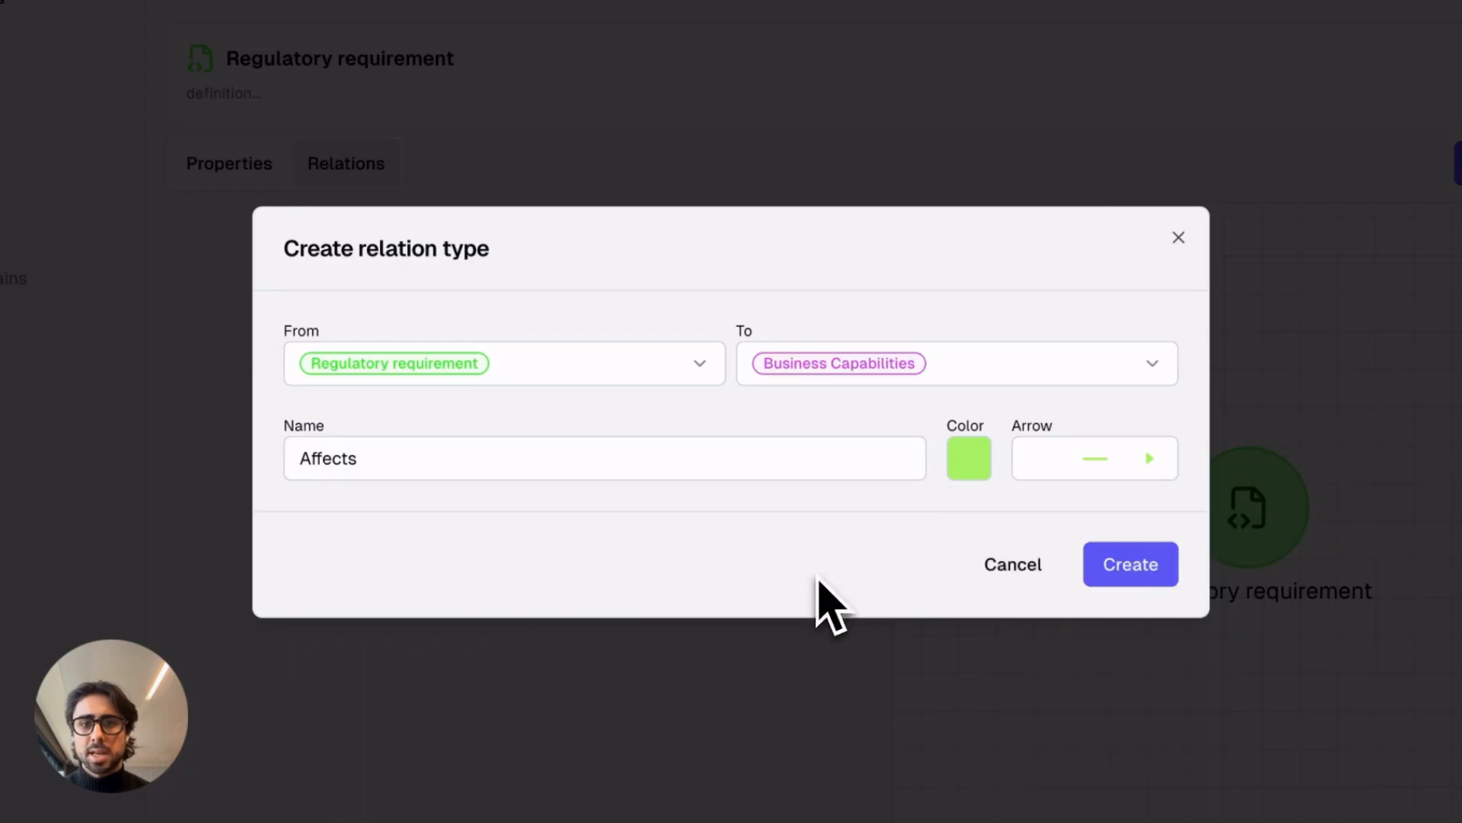
pyautogui.click(1105, 568)
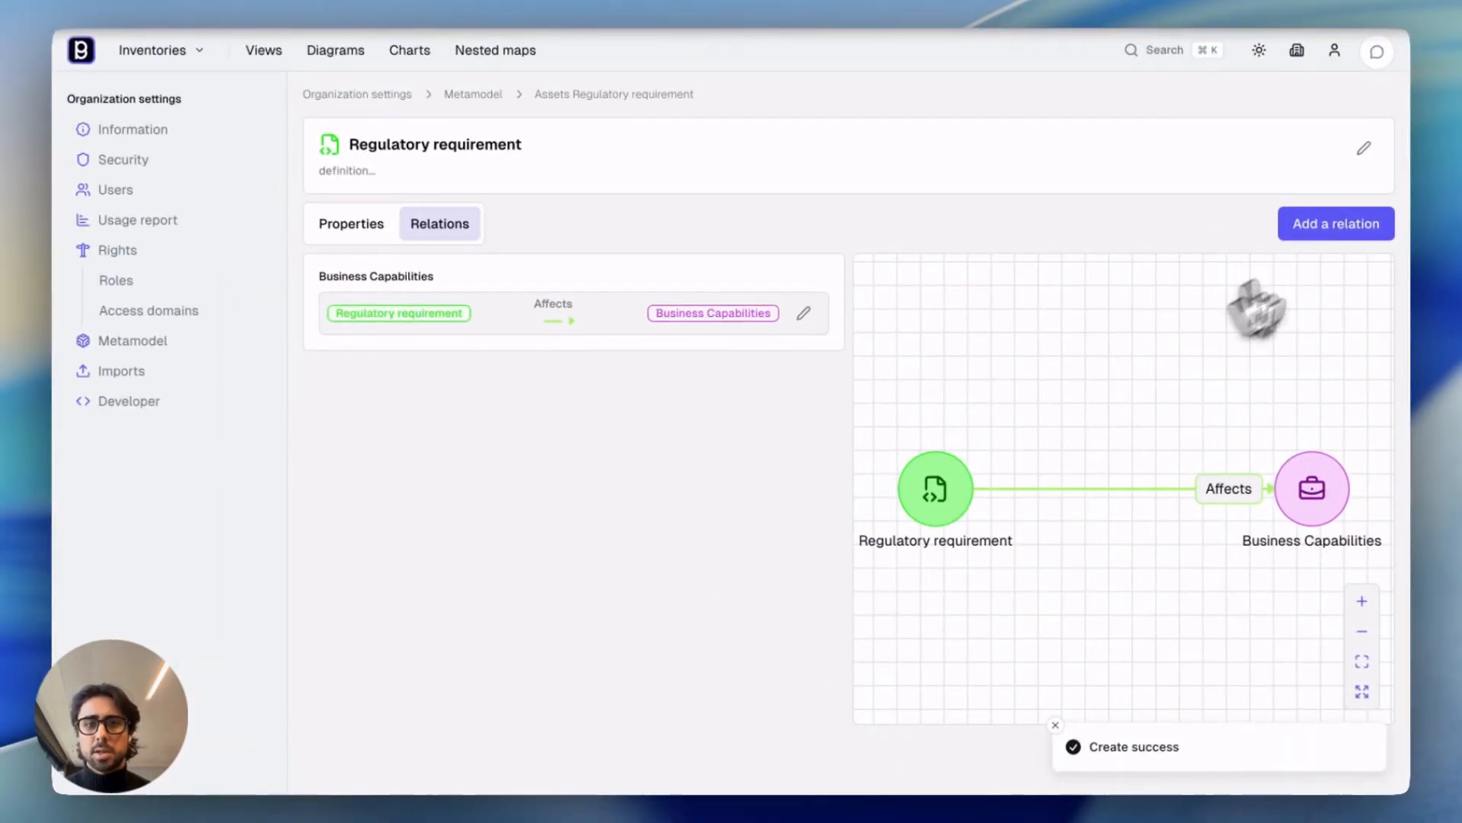
# Start another relation type named "constraints" from Regulatory requirement to Applications
pyautogui.click(1335, 237)
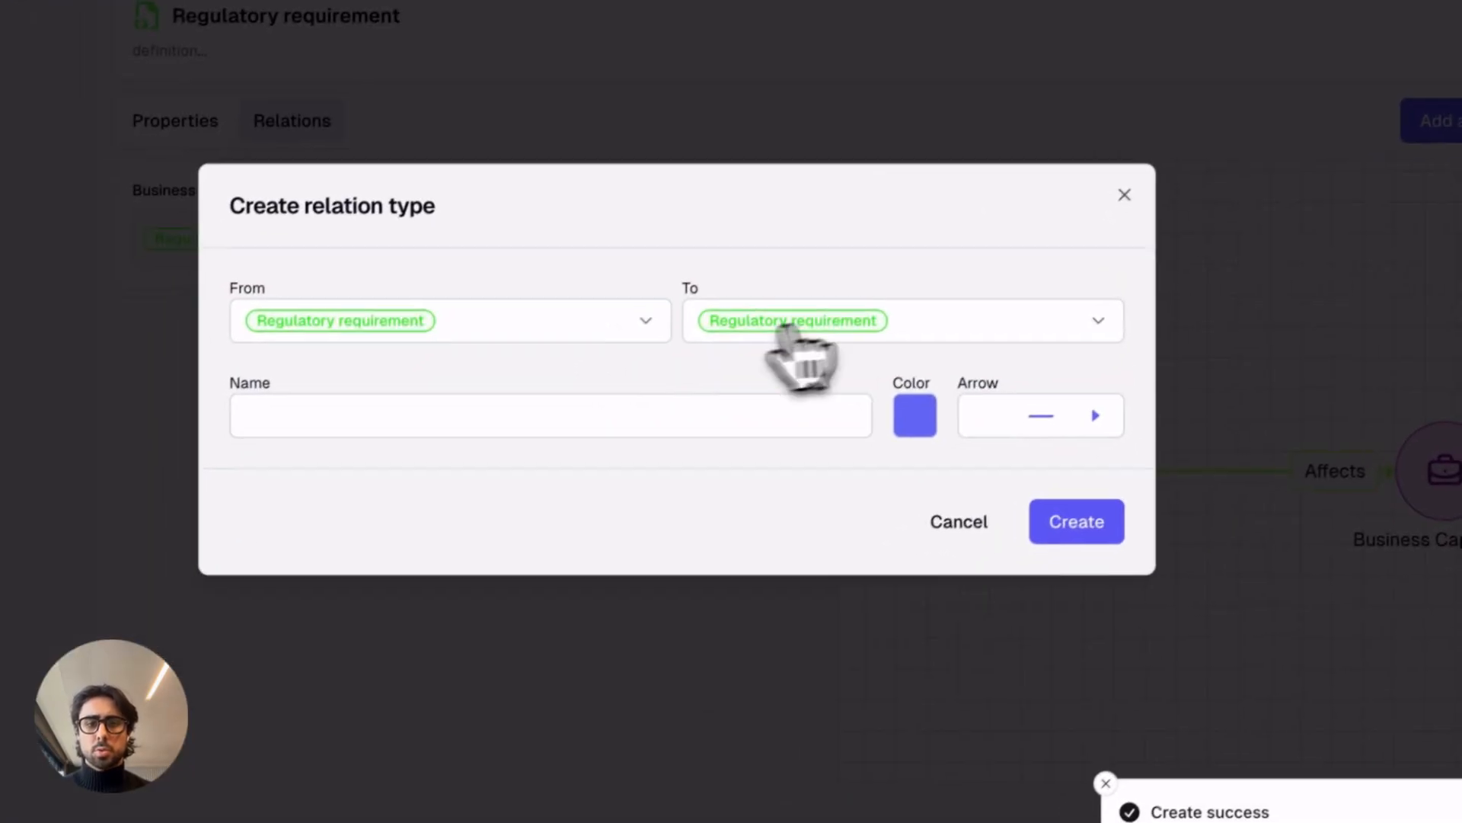
pyautogui.click(855, 378)
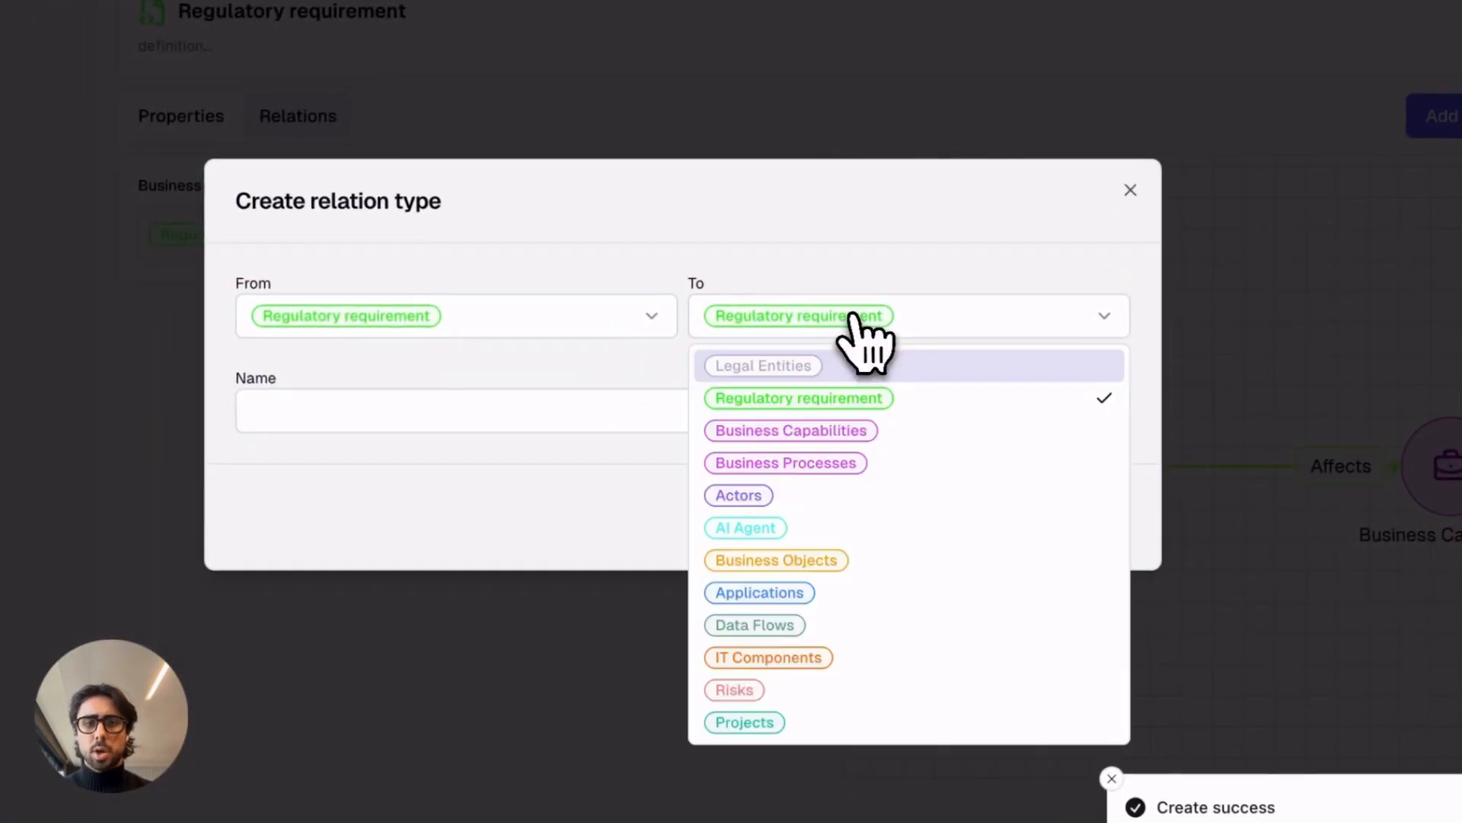
pyautogui.click(792, 592)
pyautogui.click(469, 416)
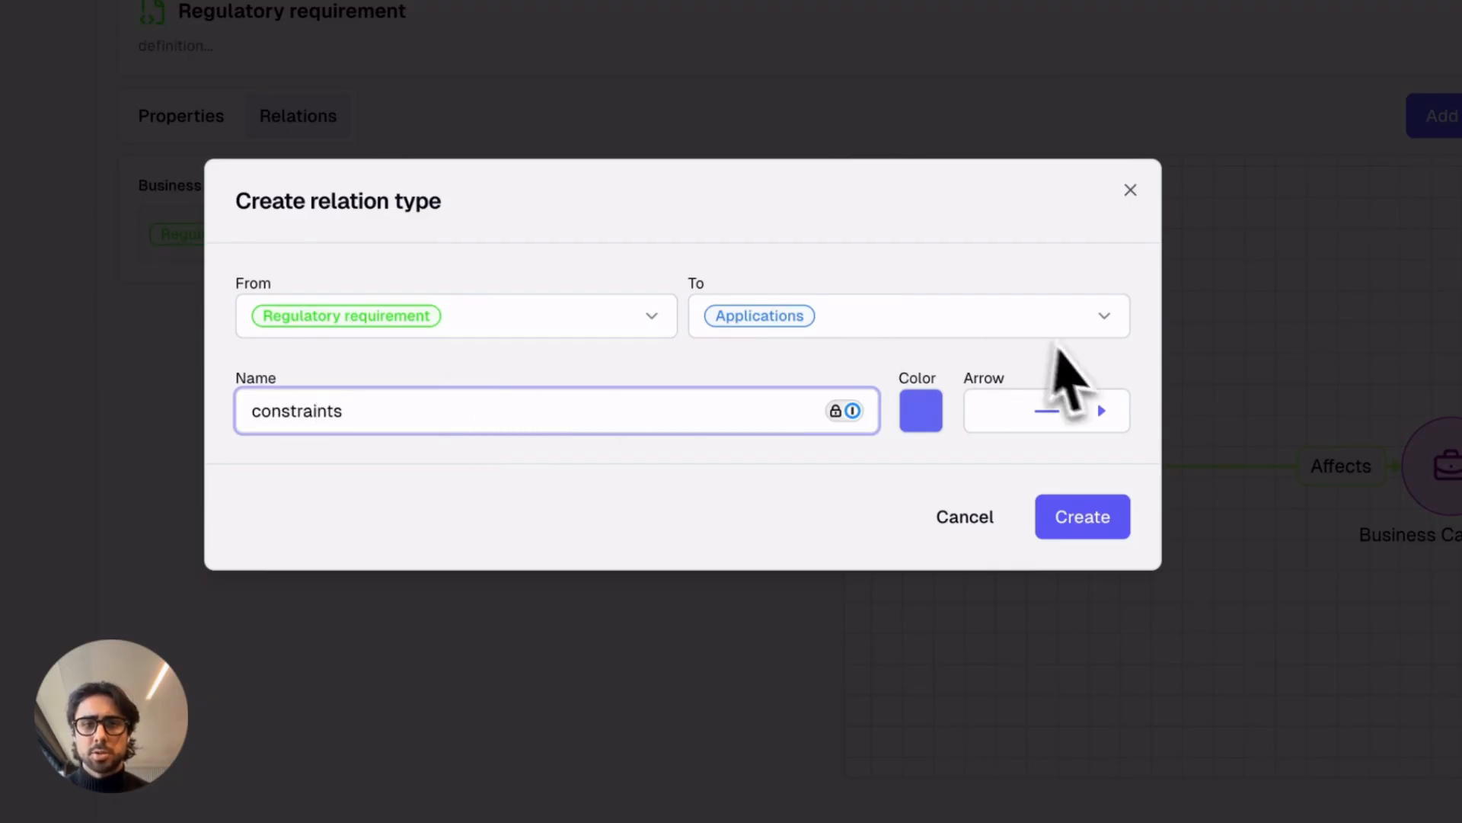
# Give the constraints relation the orange color #f2a463 and a dotted line, and create it
pyautogui.click(927, 410)
pyautogui.click(931, 684)
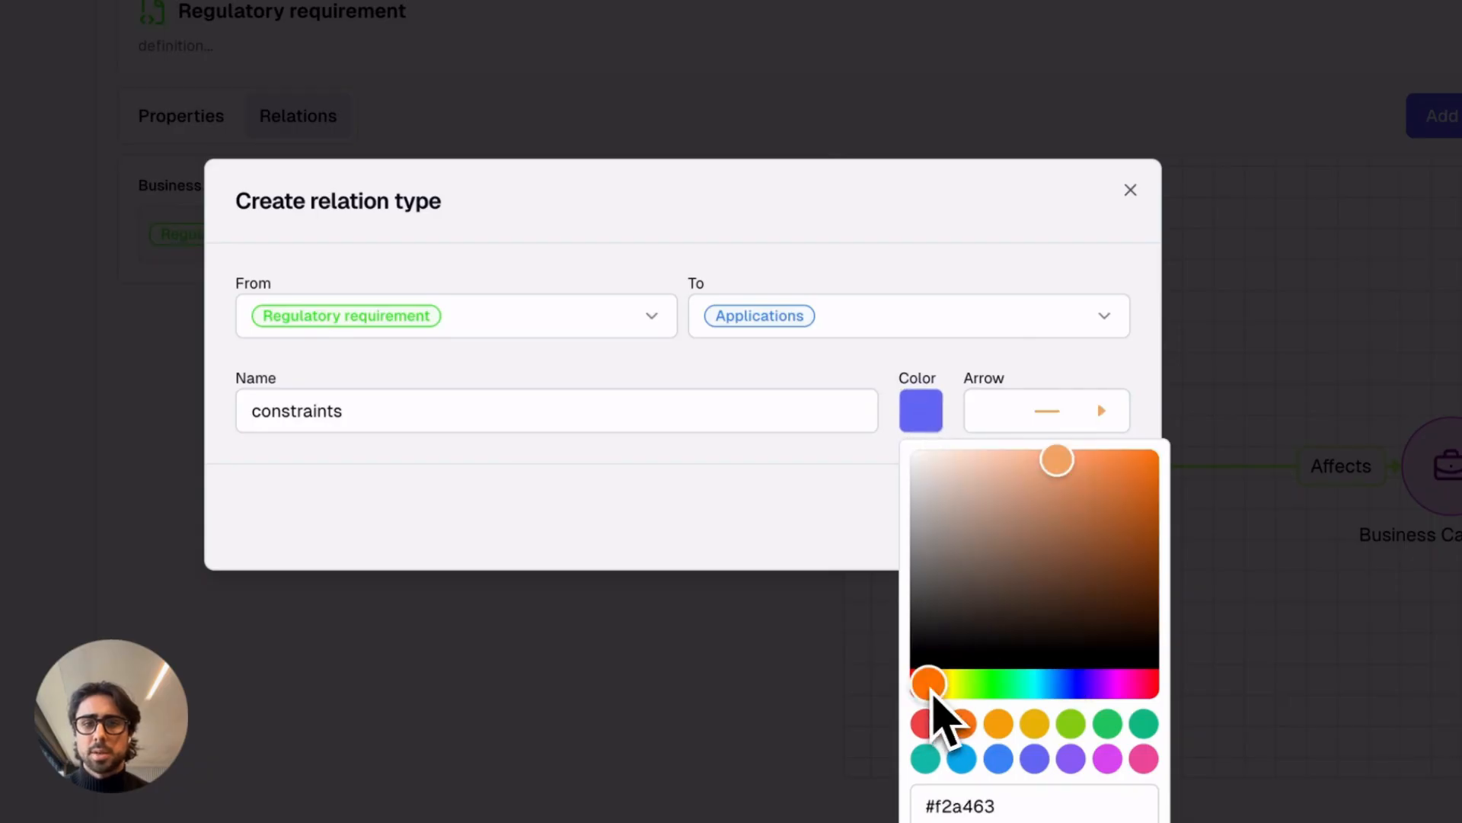
pyautogui.click(799, 417)
pyautogui.click(1057, 413)
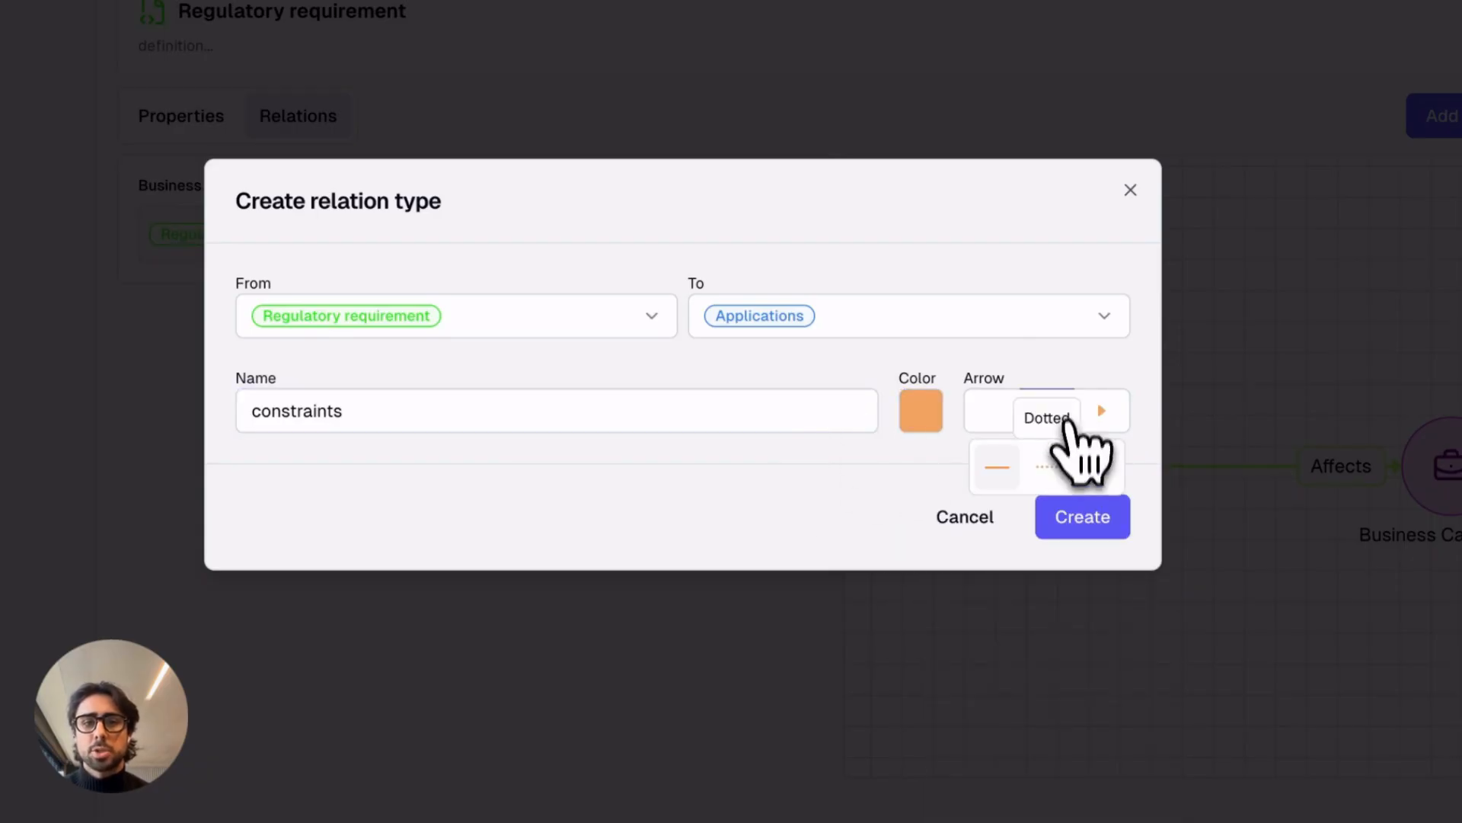
pyautogui.click(1053, 466)
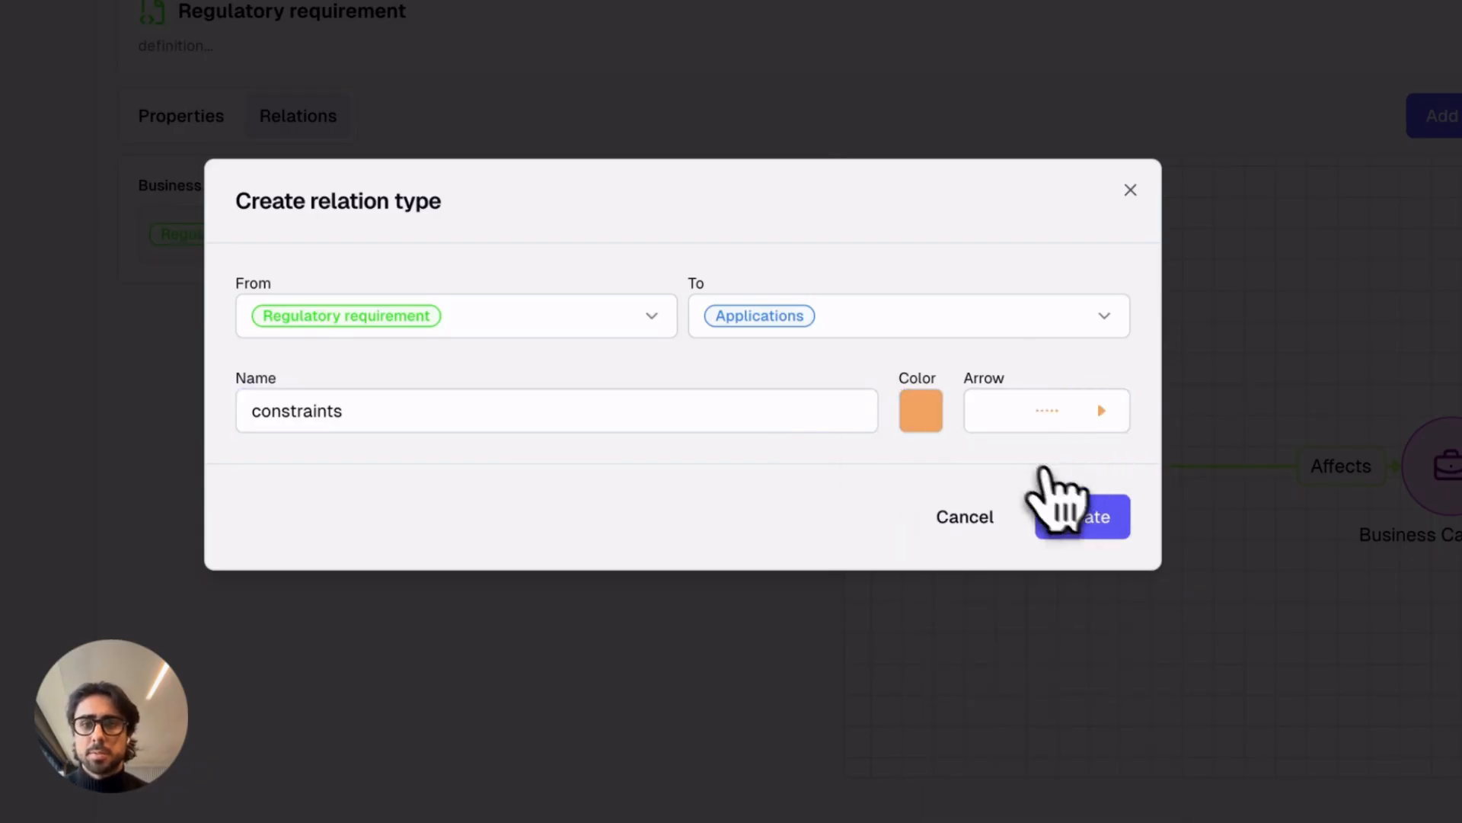
pyautogui.click(1066, 515)
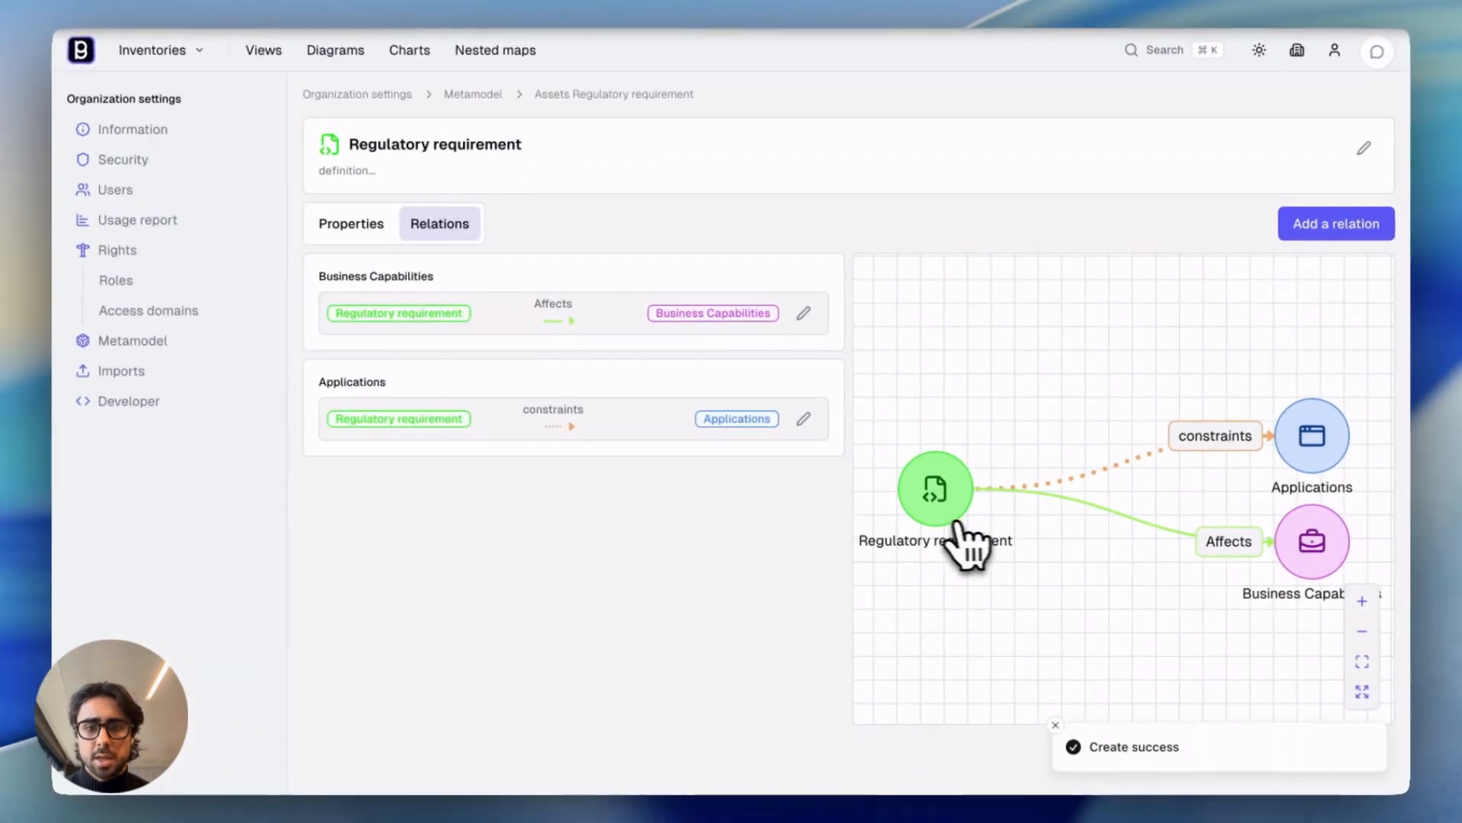
# Start a relation type named "owns" from Actors to Regulatory requirement
pyautogui.click(1366, 226)
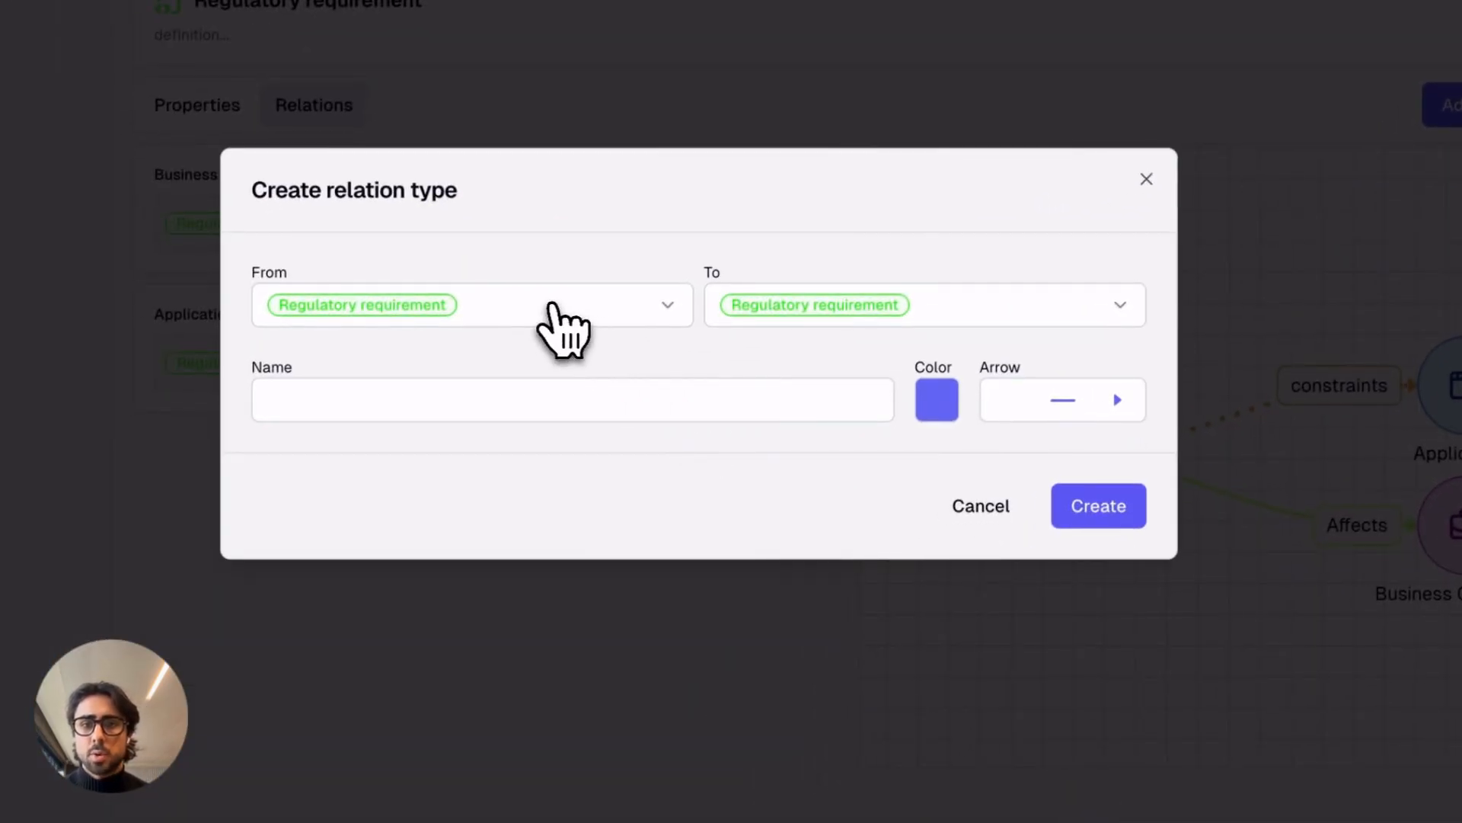
pyautogui.click(555, 314)
pyautogui.click(456, 487)
pyautogui.click(515, 404)
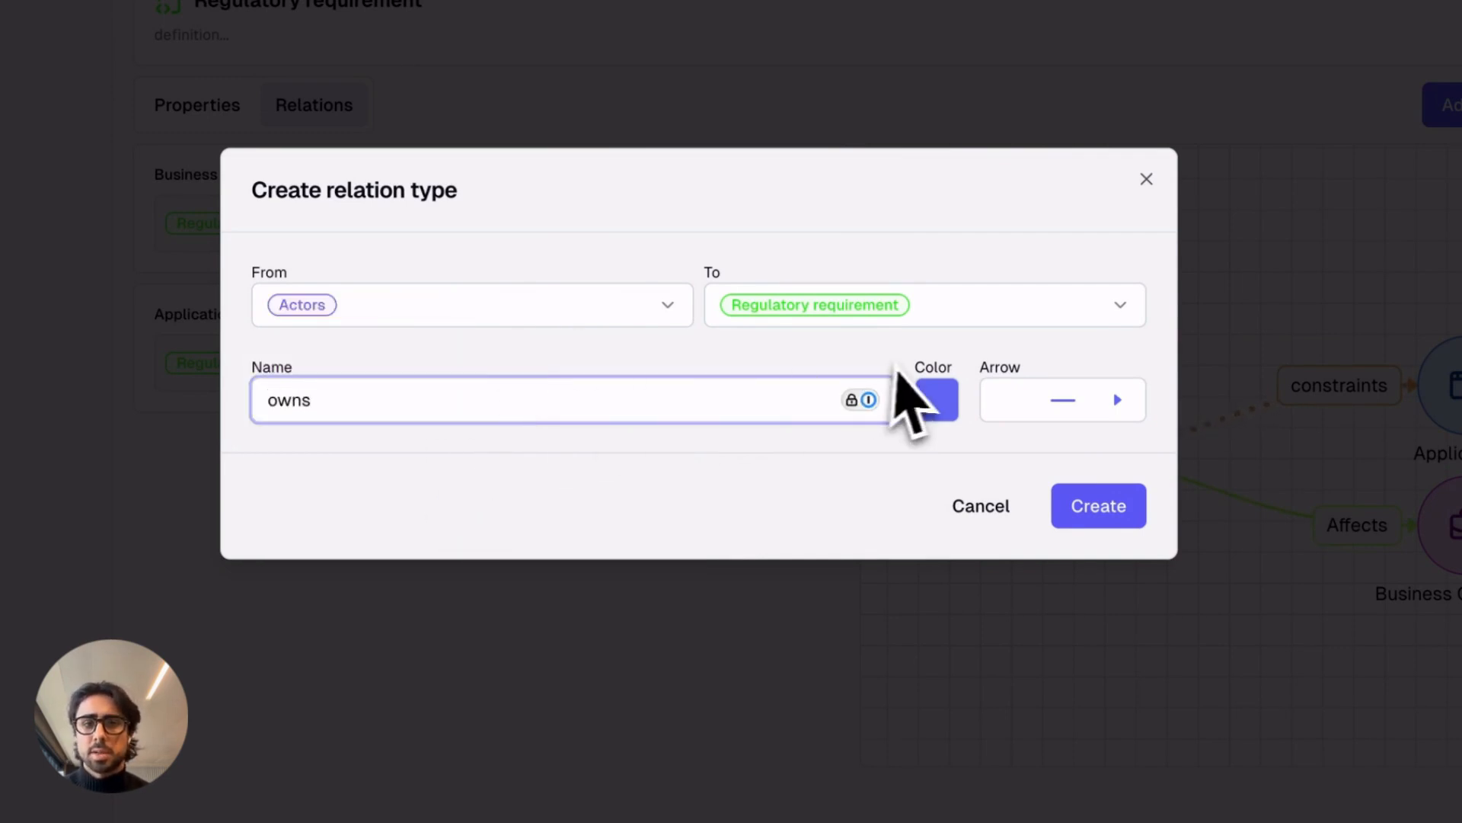
# Give the owns relation the turquoise color #63f2e1 and a dot at the start of its arrow, and create it
pyautogui.click(942, 411)
pyautogui.click(1028, 674)
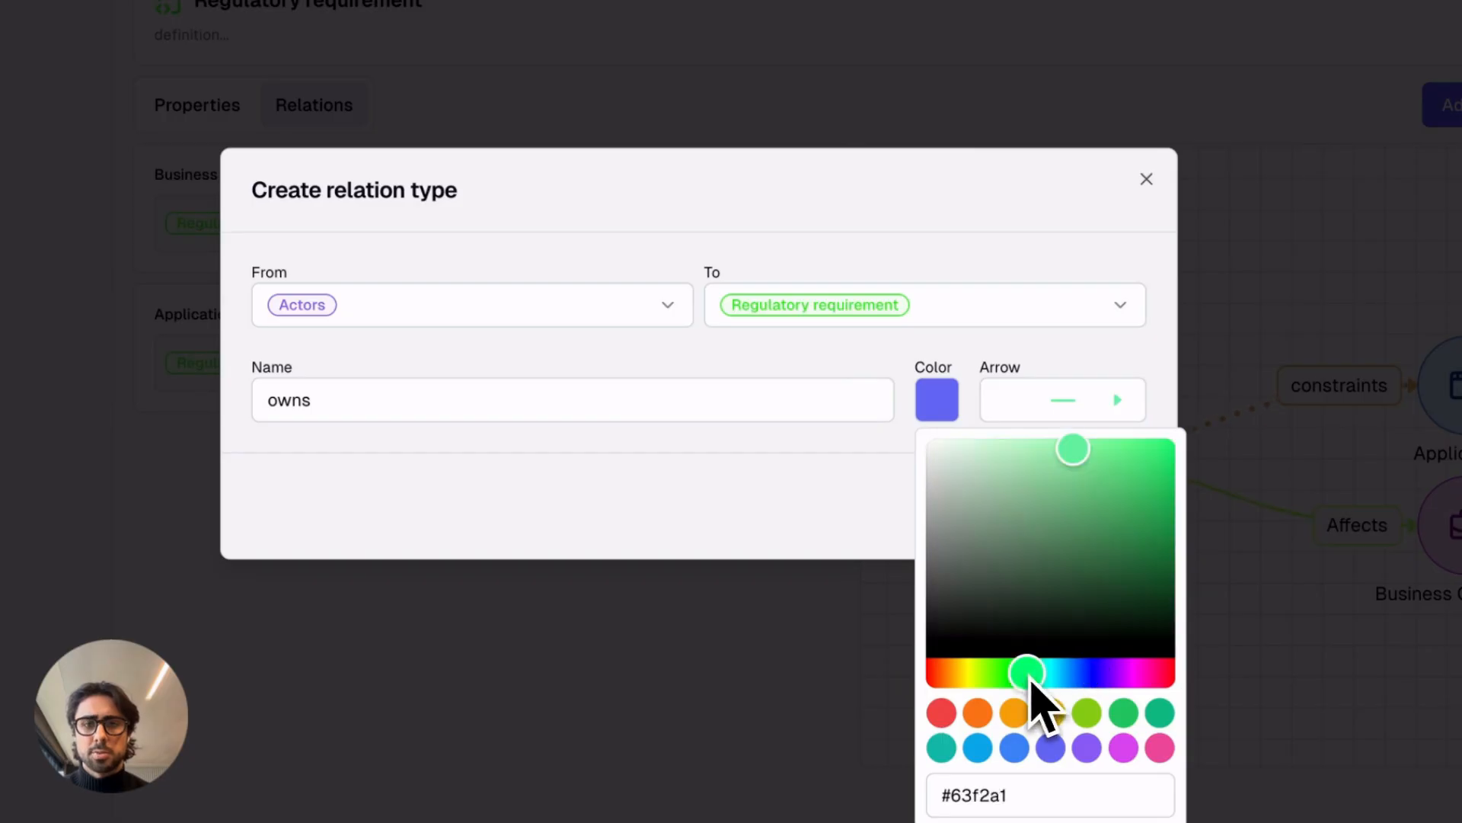
pyautogui.click(1046, 673)
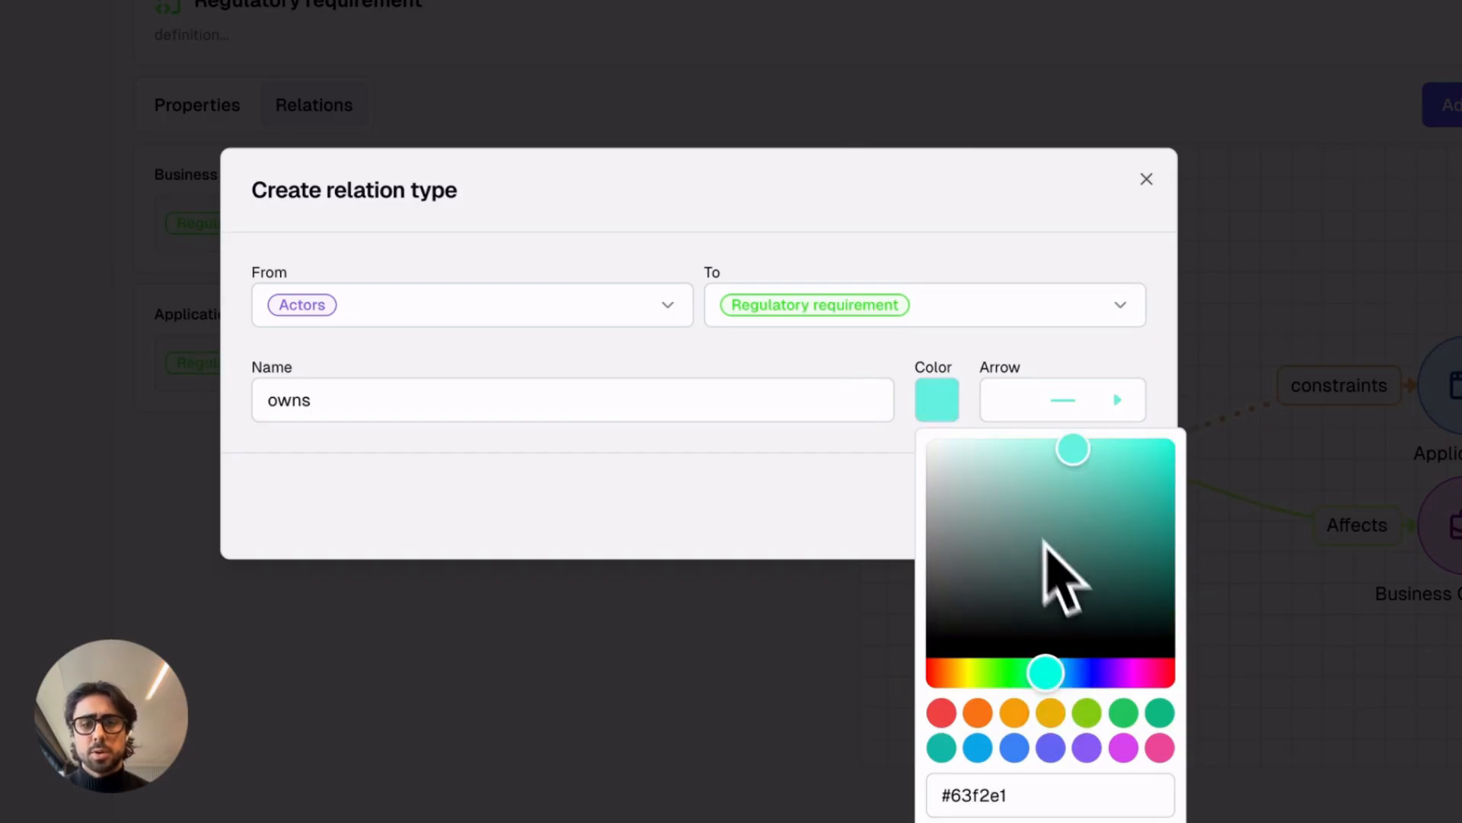
pyautogui.click(761, 464)
pyautogui.click(1015, 406)
pyautogui.click(974, 457)
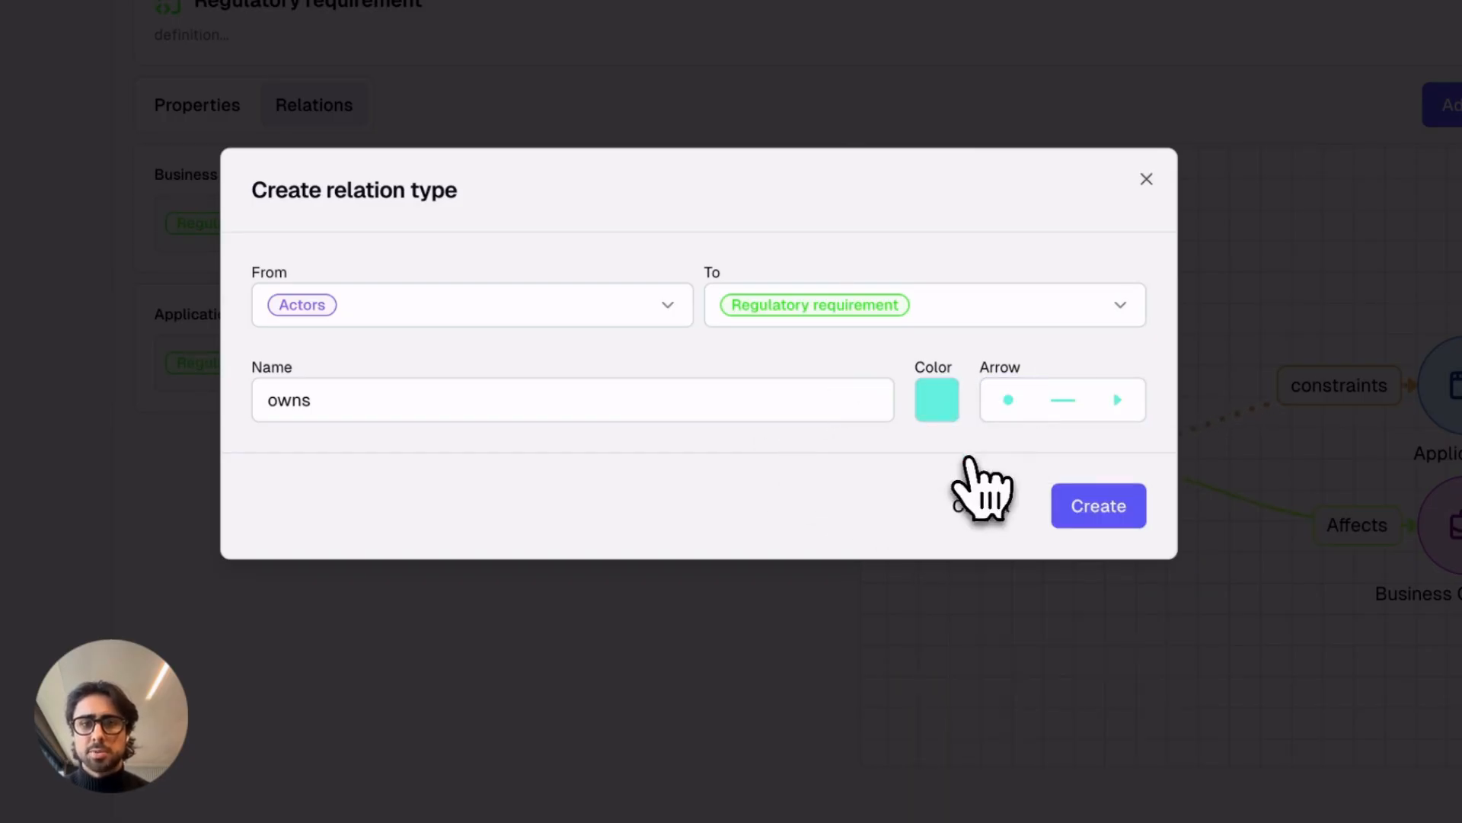
pyautogui.click(1087, 508)
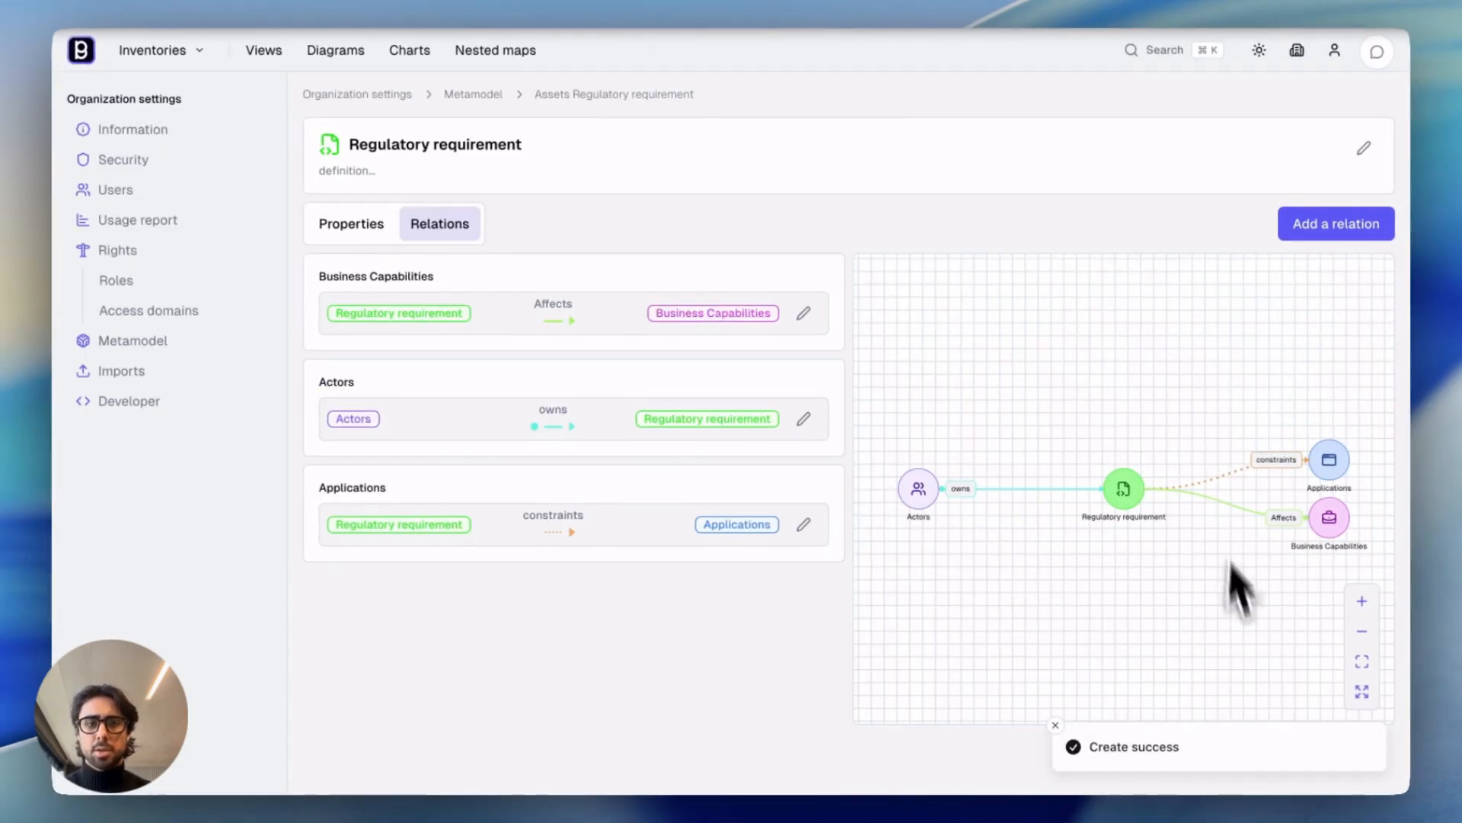
pyautogui.scroll(-7, 1127, 530)
pyautogui.scroll(5, 1127, 529)
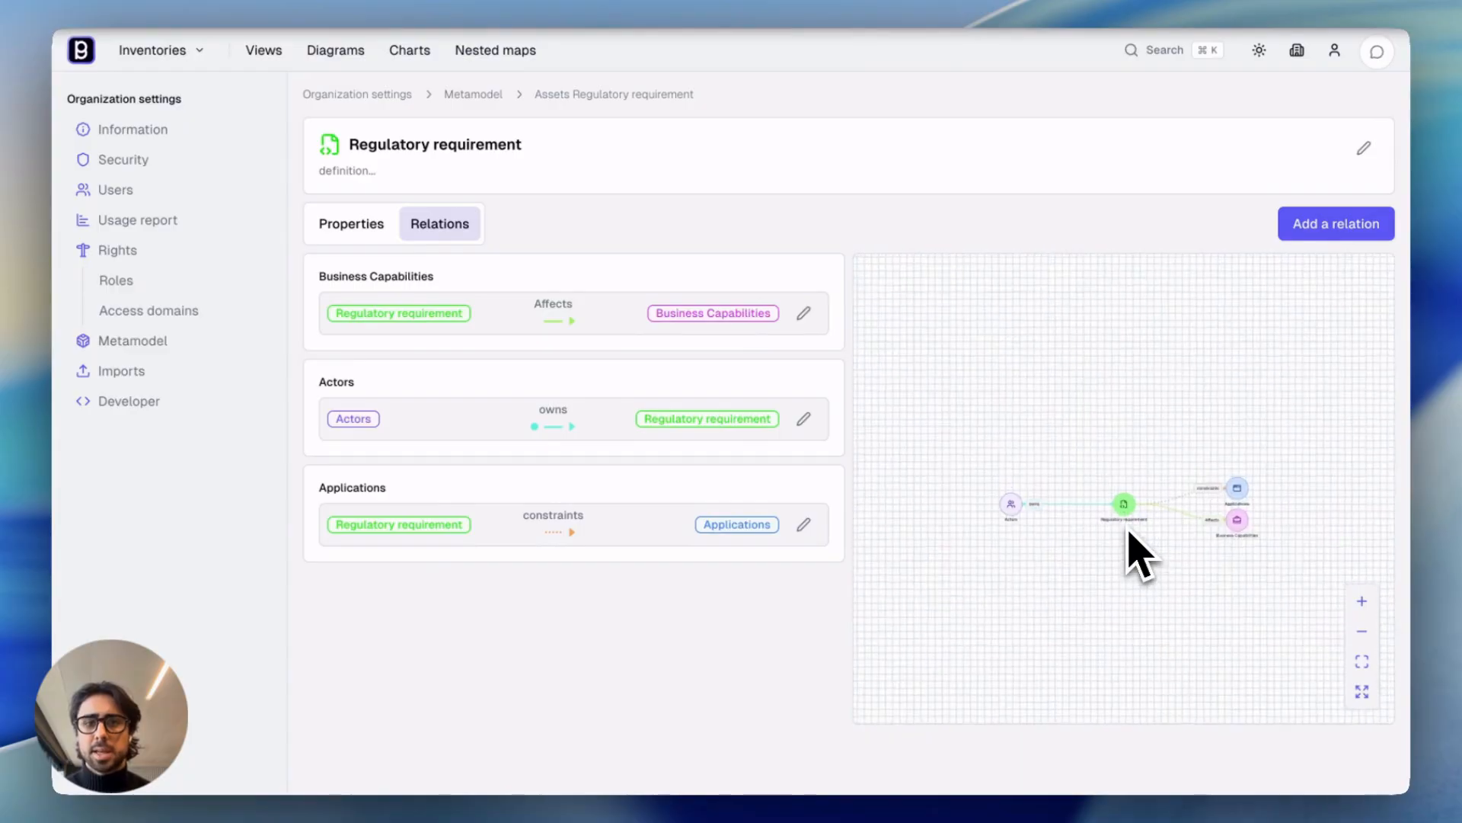
pyautogui.click(1362, 661)
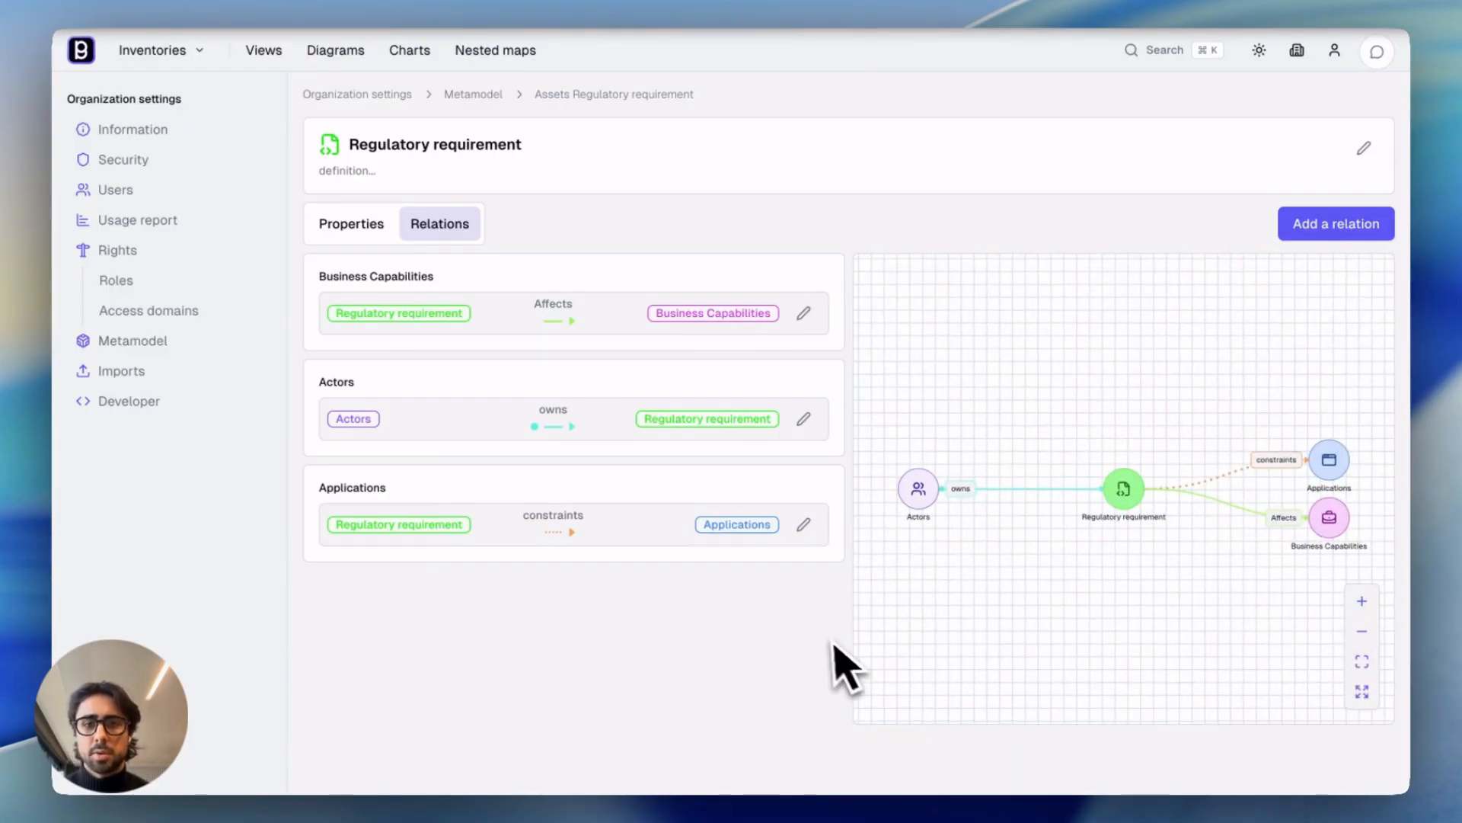